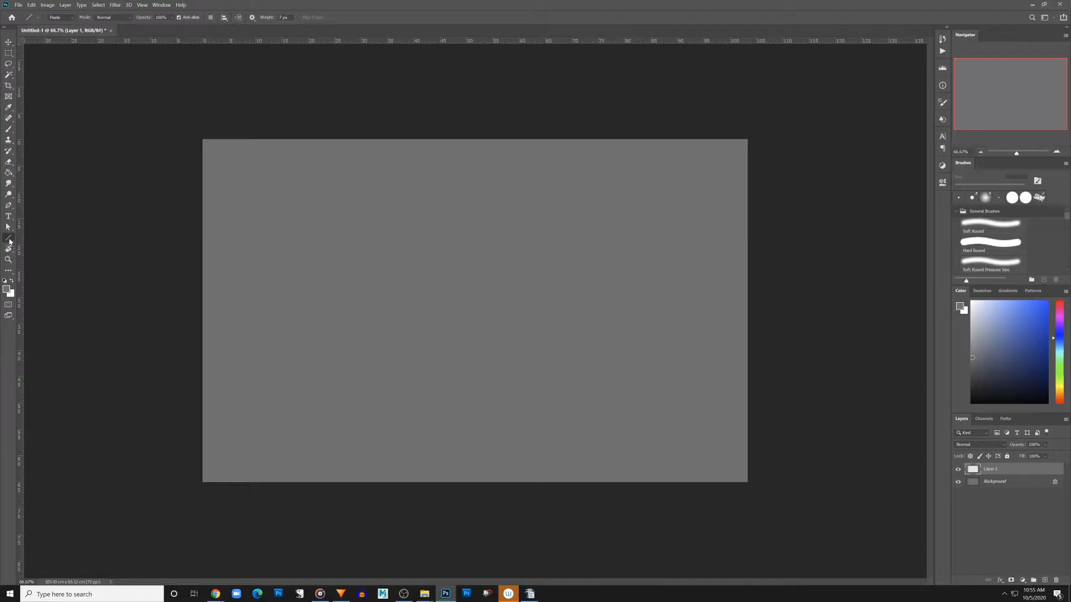
- Set up the Line tool to draw in Pixels mode and choose blue as the foreground color
{"action": "left_click", "coordinate": [10, 239]}
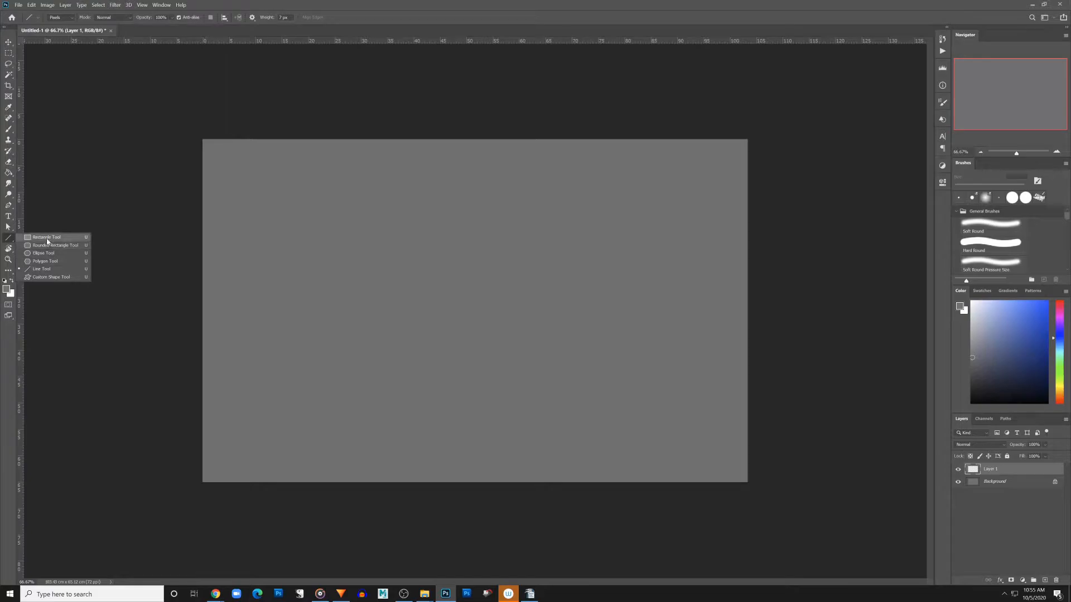
{"action": "left_click", "coordinate": [52, 269]}
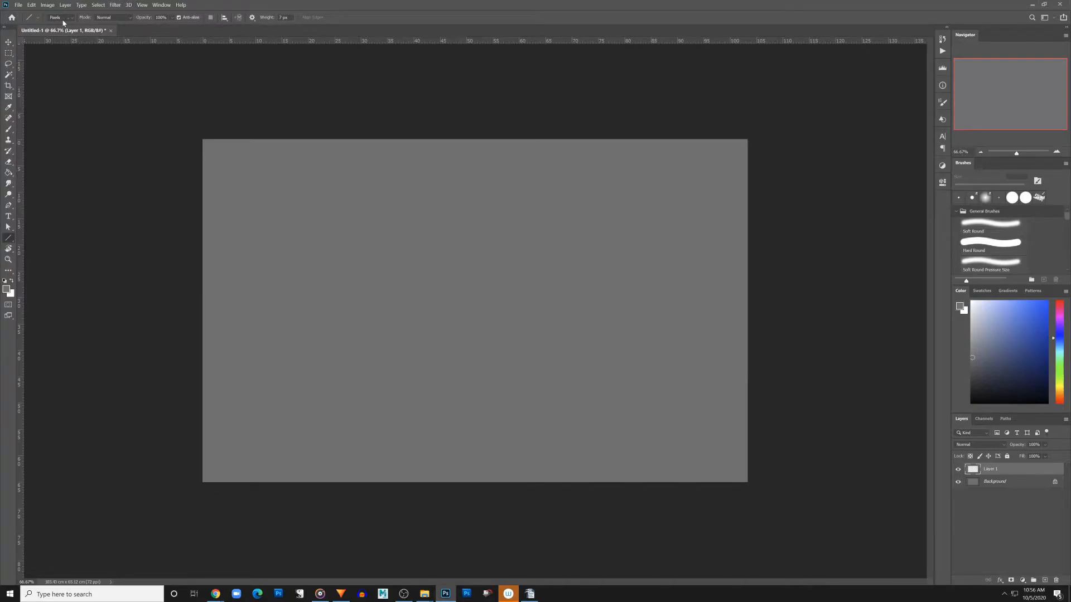
{"action": "left_click", "coordinate": [39, 18]}
{"action": "left_click", "coordinate": [39, 17]}
{"action": "left_click", "coordinate": [71, 19]}
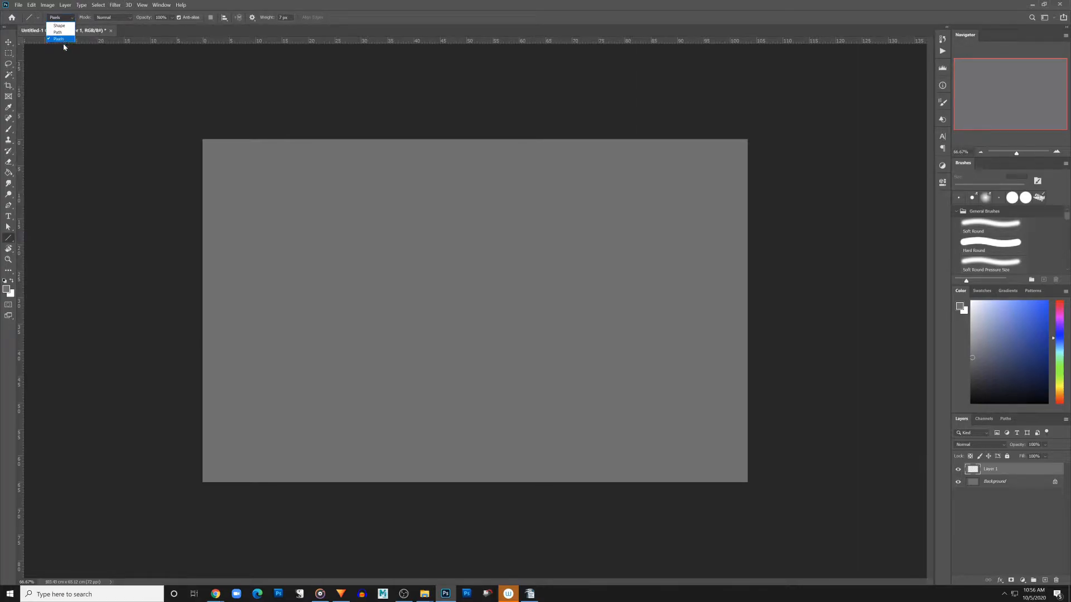
{"action": "left_click", "coordinate": [67, 40]}
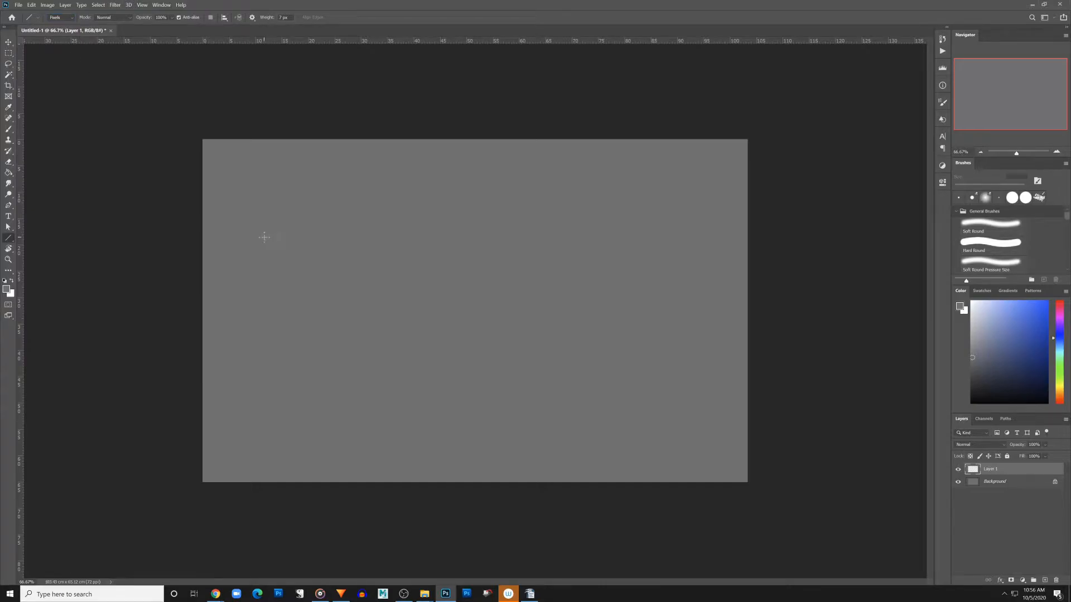
{"action": "left_click", "coordinate": [253, 18]}
{"action": "key", "text": "d"}
{"action": "left_click", "coordinate": [1038, 332]}
- Try a diagonal blue line across the canvas and check the line's arrowhead options
{"action": "left_click_drag", "start_coordinate": [260, 383], "coordinate": [591, 198]}
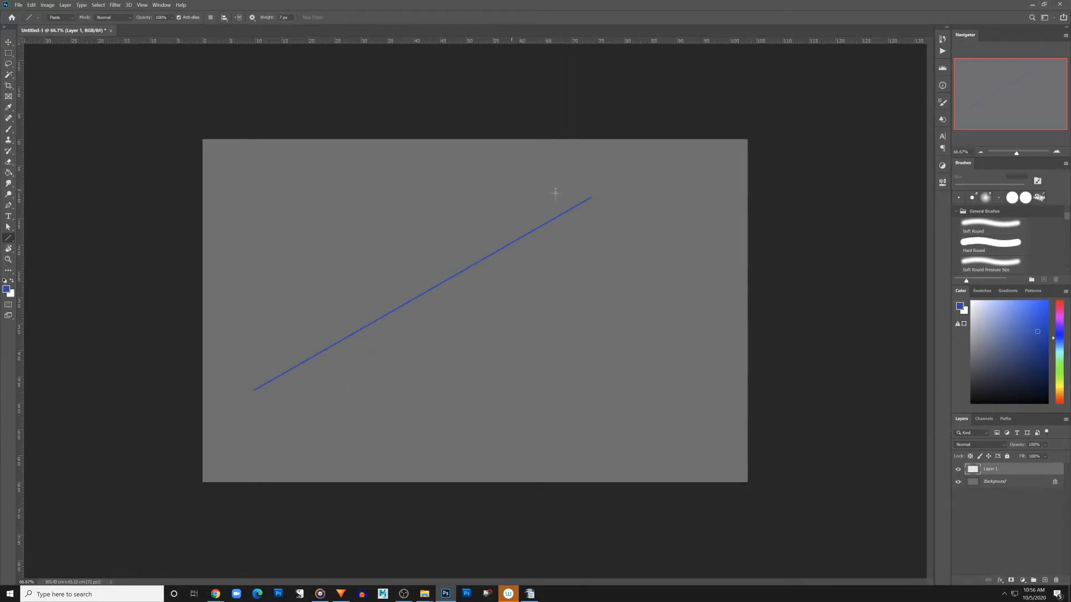
{"action": "left_click", "coordinate": [252, 17]}
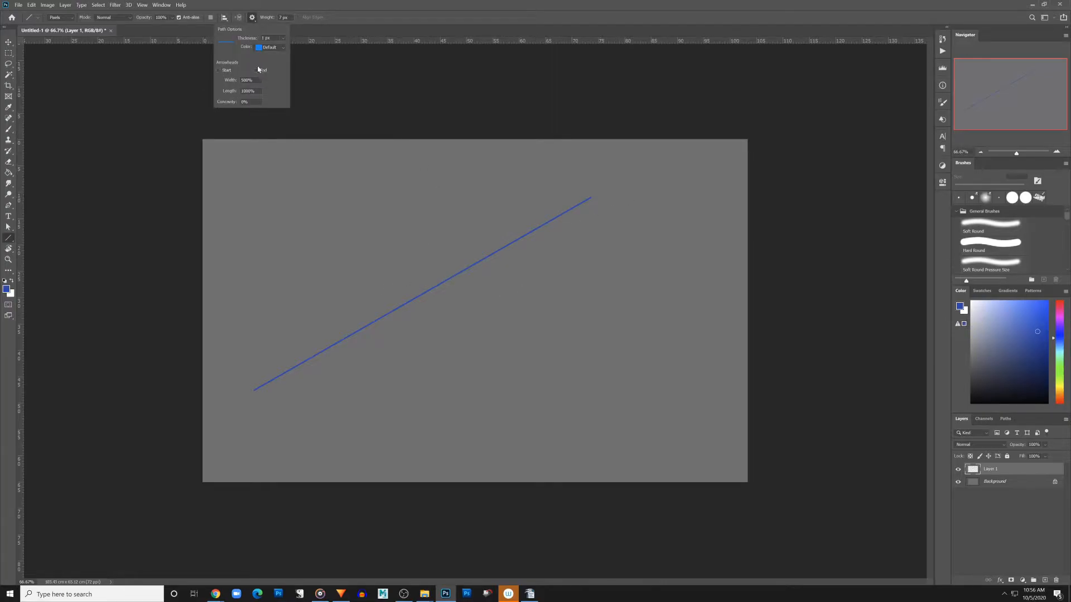
{"action": "left_click", "coordinate": [346, 81]}
{"action": "left_click", "coordinate": [563, 221]}
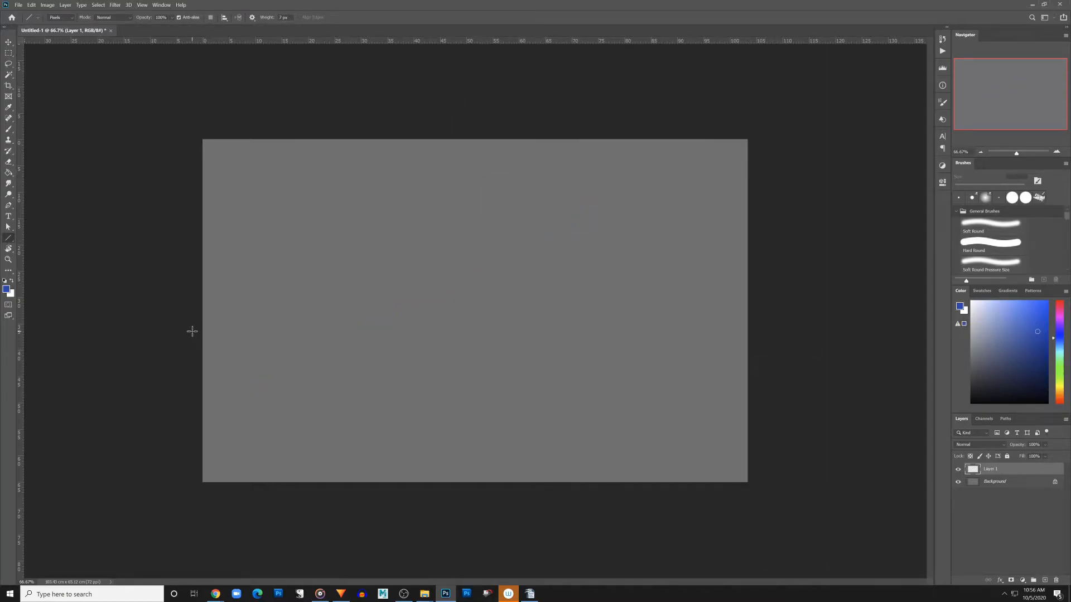
- Draw a blue horizontal horizon line across the canvas with a short vanishing-point tick near each end
{"action": "mouse_move", "coordinate": [189, 360]}
{"action": "left_mouse_down"}
{"action": "mouse_move", "coordinate": [306, 363]}
{"action": "mouse_move", "coordinate": [555, 341]}
{"action": "mouse_move", "coordinate": [653, 352]}
{"action": "mouse_move", "coordinate": [450, 351]}
{"action": "mouse_move", "coordinate": [764, 351]}
{"action": "mouse_move", "coordinate": [663, 221]}
{"action": "mouse_move", "coordinate": [438, 148]}
{"action": "mouse_move", "coordinate": [387, 169]}
{"action": "mouse_move", "coordinate": [505, 273]}
{"action": "mouse_move", "coordinate": [432, 197]}
{"action": "mouse_move", "coordinate": [341, 131]}
{"action": "mouse_move", "coordinate": [237, 100]}
{"action": "mouse_move", "coordinate": [461, 249]}
{"action": "mouse_move", "coordinate": [777, 320]}
{"action": "left_mouse_up"}
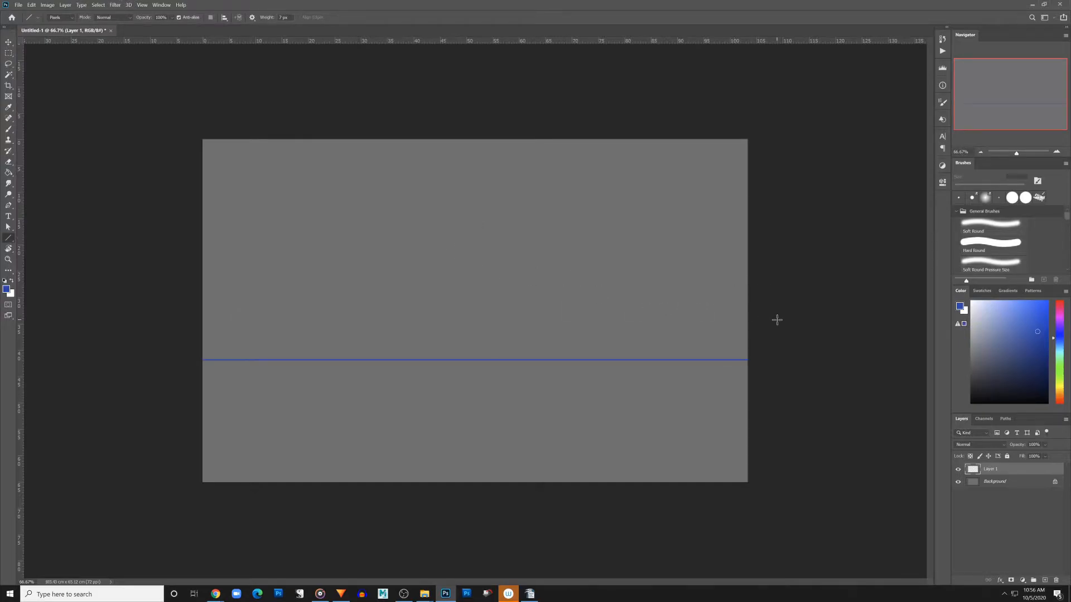
{"action": "left_click_drag", "start_coordinate": [225, 363], "coordinate": [224, 353]}
{"action": "left_click_drag", "start_coordinate": [725, 355], "coordinate": [727, 362]}
- In dark magenta, draw a central vertical edge and connect its upper and lower ends to both vanishing points
{"action": "left_click", "coordinate": [1059, 307]}
{"action": "left_click", "coordinate": [1045, 354]}
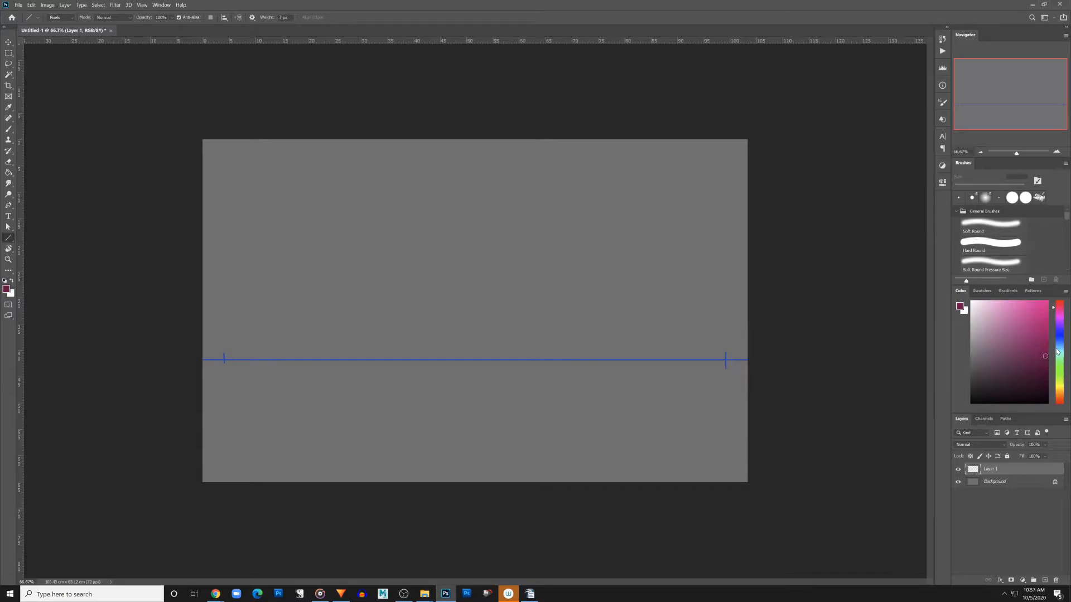
{"action": "mouse_move", "coordinate": [224, 359]}
{"action": "left_mouse_down"}
{"action": "mouse_move", "coordinate": [447, 242]}
{"action": "mouse_move", "coordinate": [516, 231]}
{"action": "mouse_move", "coordinate": [456, 218]}
{"action": "mouse_move", "coordinate": [684, 372]}
{"action": "mouse_move", "coordinate": [728, 359]}
{"action": "mouse_move", "coordinate": [462, 416]}
{"action": "mouse_move", "coordinate": [461, 441]}
{"action": "left_mouse_up"}
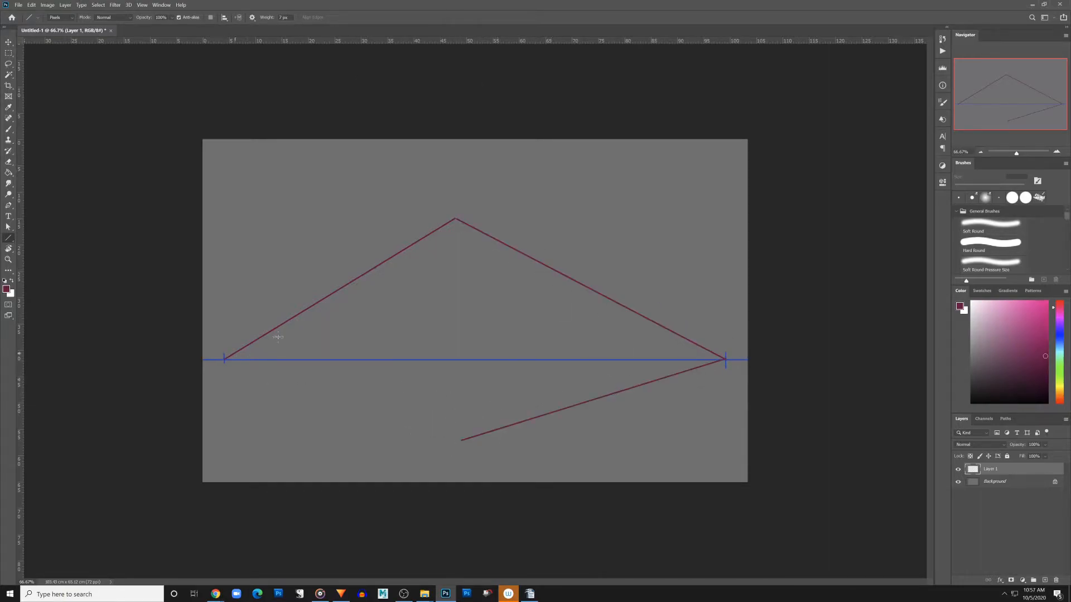
{"action": "left_click_drag", "start_coordinate": [455, 218], "coordinate": [454, 445]}
{"action": "left_click_drag", "start_coordinate": [725, 359], "coordinate": [457, 444]}
{"action": "left_click_drag", "start_coordinate": [224, 359], "coordinate": [455, 444]}
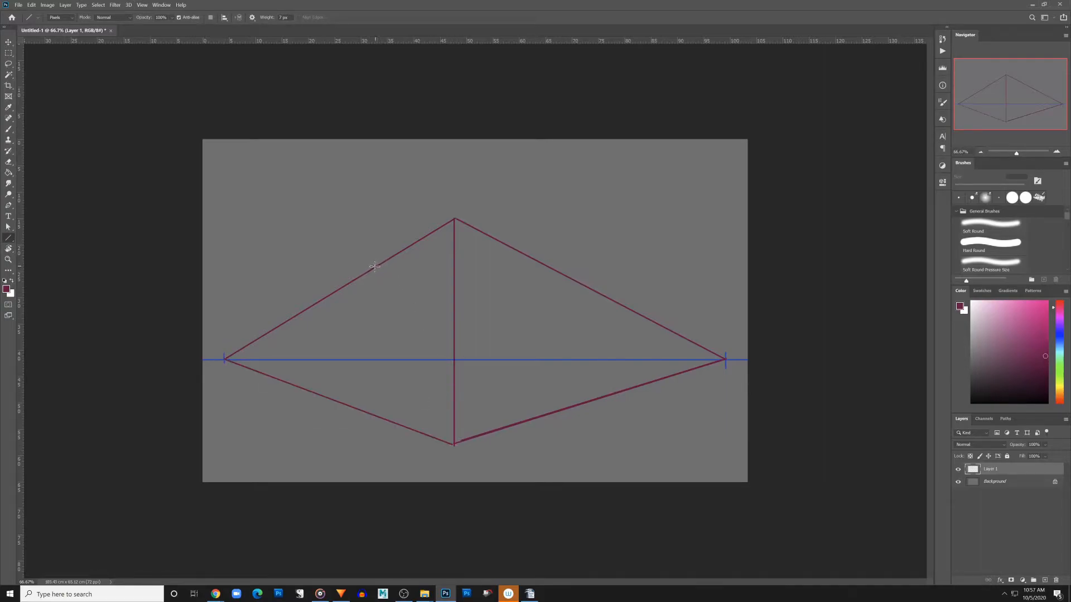
- Draw the vertical left and right edges of the box and erase gaps in the guide lines just beyond them
{"action": "left_click_drag", "start_coordinate": [344, 286], "coordinate": [345, 405]}
{"action": "left_click_drag", "start_coordinate": [580, 283], "coordinate": [574, 404]}
{"action": "key", "text": "e"}
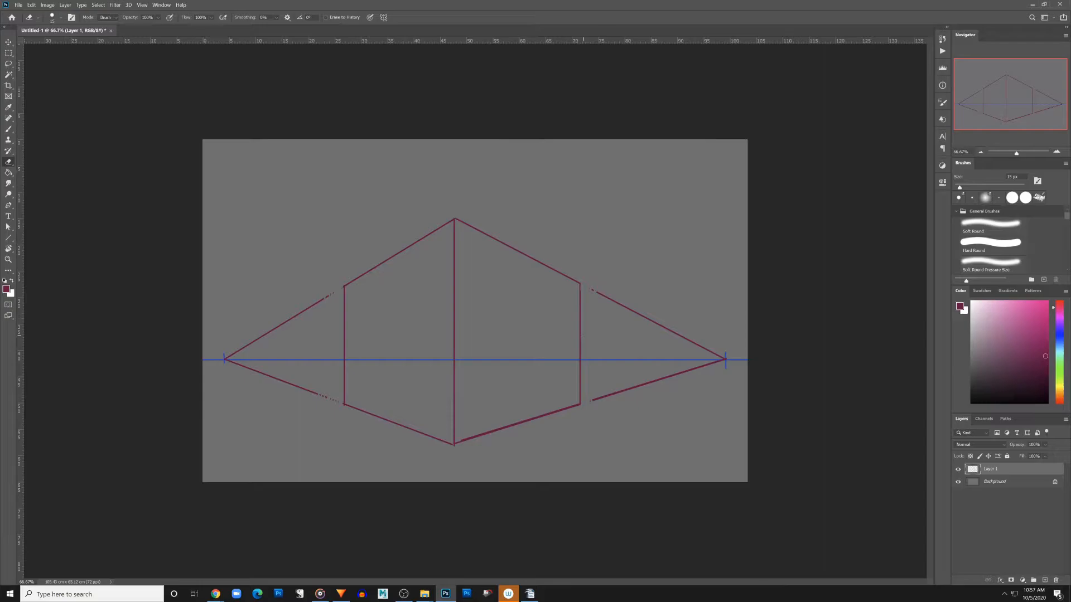
{"action": "left_click", "coordinate": [957, 469]}
{"action": "left_click", "coordinate": [957, 471]}
- Add a new layer and fill a rectangular marquee to the right of the central edge with white
{"action": "left_click", "coordinate": [1045, 580]}
{"action": "key", "text": "m"}
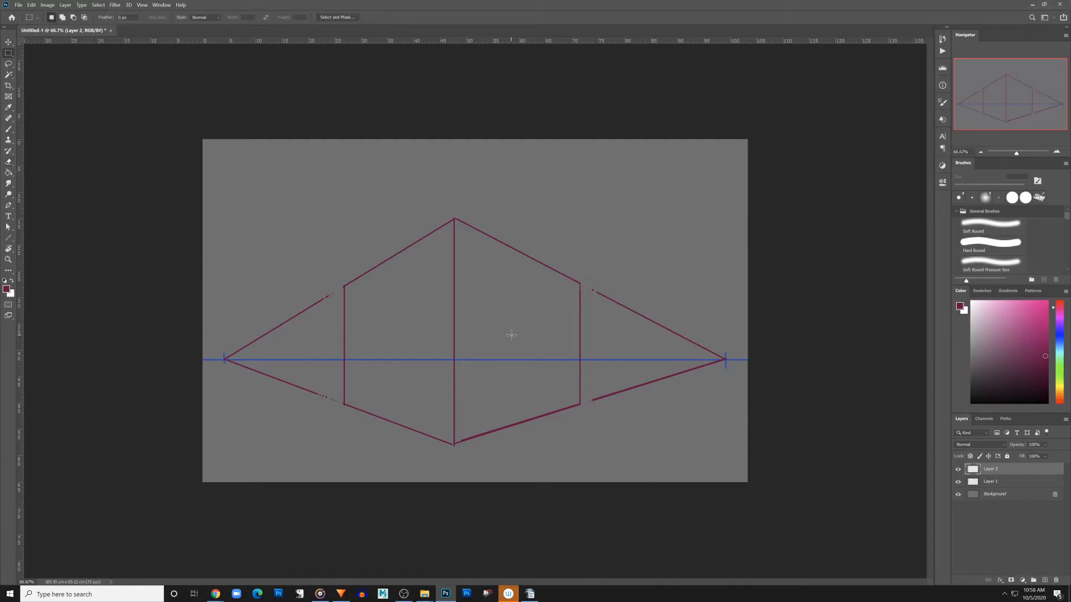
{"action": "left_click", "coordinate": [10, 55]}
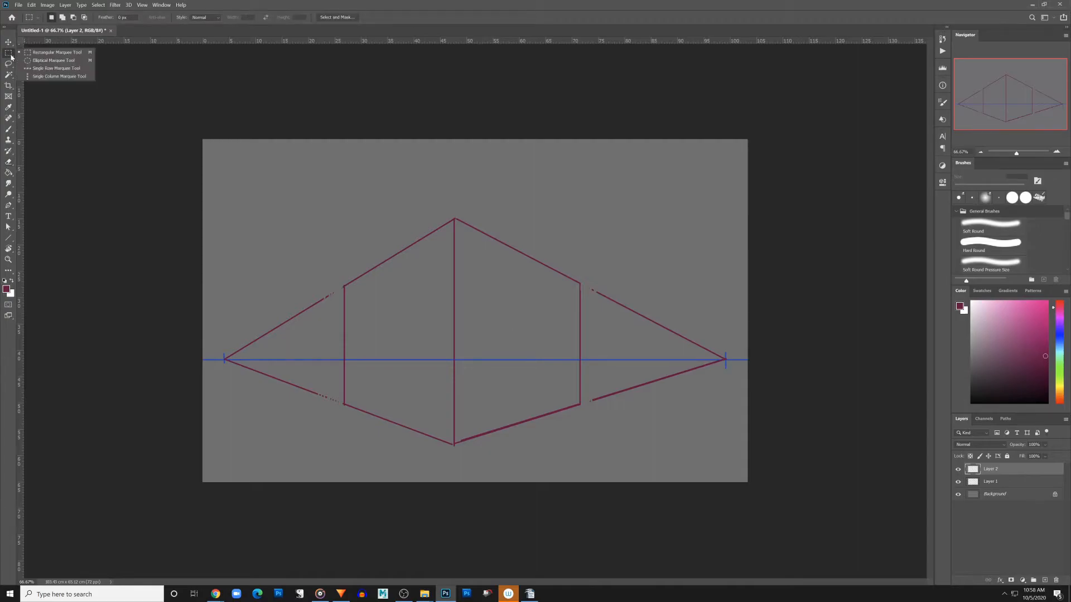
{"action": "left_click", "coordinate": [69, 53]}
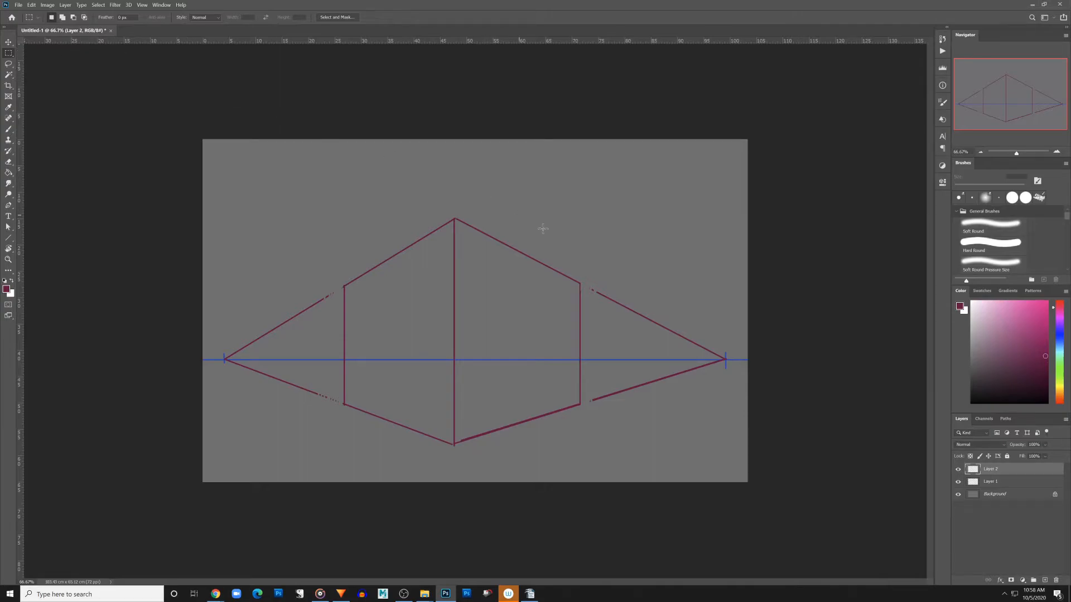
{"action": "left_click_drag", "start_coordinate": [469, 225], "coordinate": [736, 422]}
{"action": "left_click", "coordinate": [970, 311]}
{"action": "key", "text": "alt+BackSpace"}
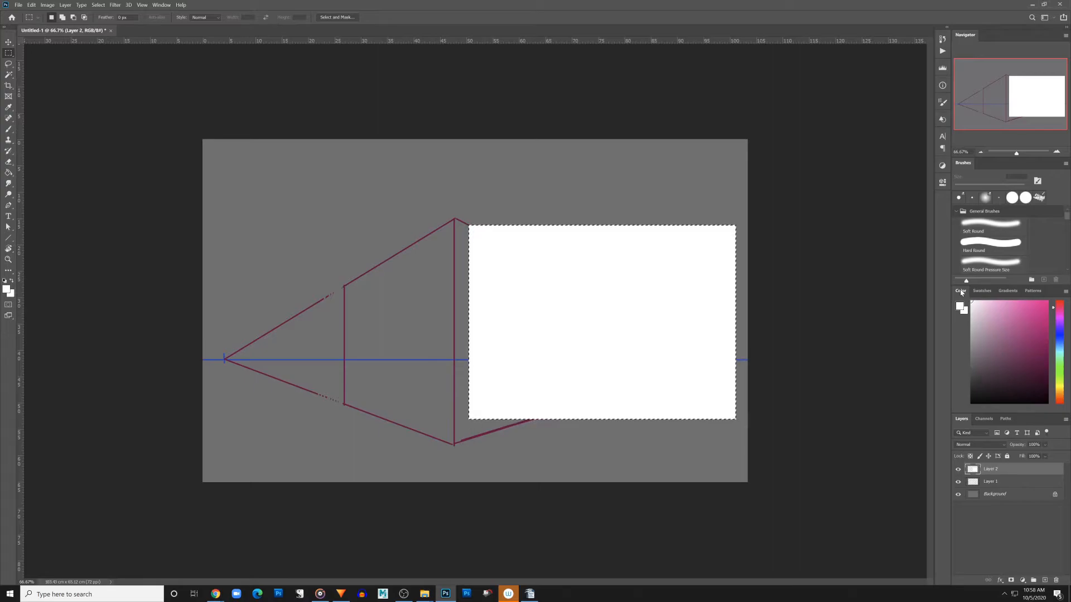
{"action": "key", "text": "ctrl+d"}
- Fill a second rectangle to the left of the central edge with white and toggle Layer 2's visibility to check the guides
{"action": "left_click_drag", "start_coordinate": [444, 225], "coordinate": [212, 419]}
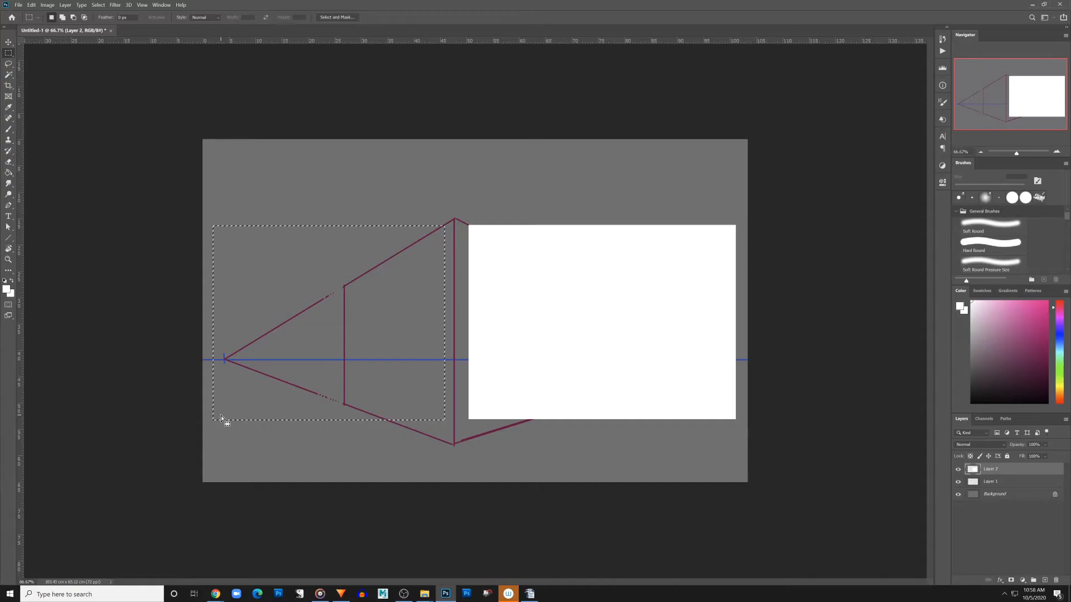
{"action": "key", "text": "alt+BackSpace"}
{"action": "key", "text": "ctrl+d"}
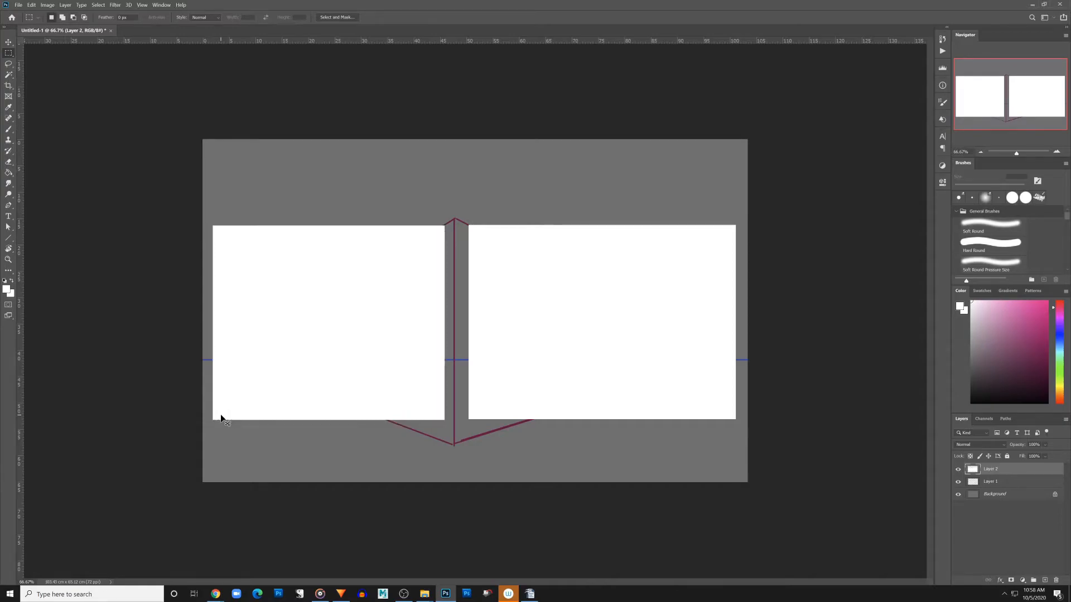
{"action": "left_click", "coordinate": [958, 469]}
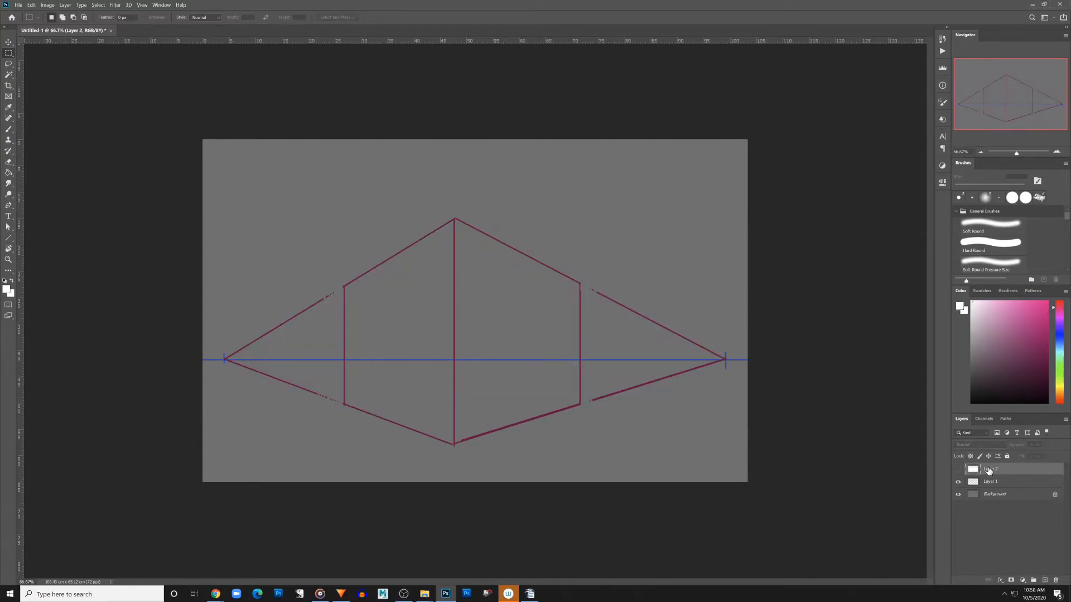
{"action": "left_click", "coordinate": [958, 469]}
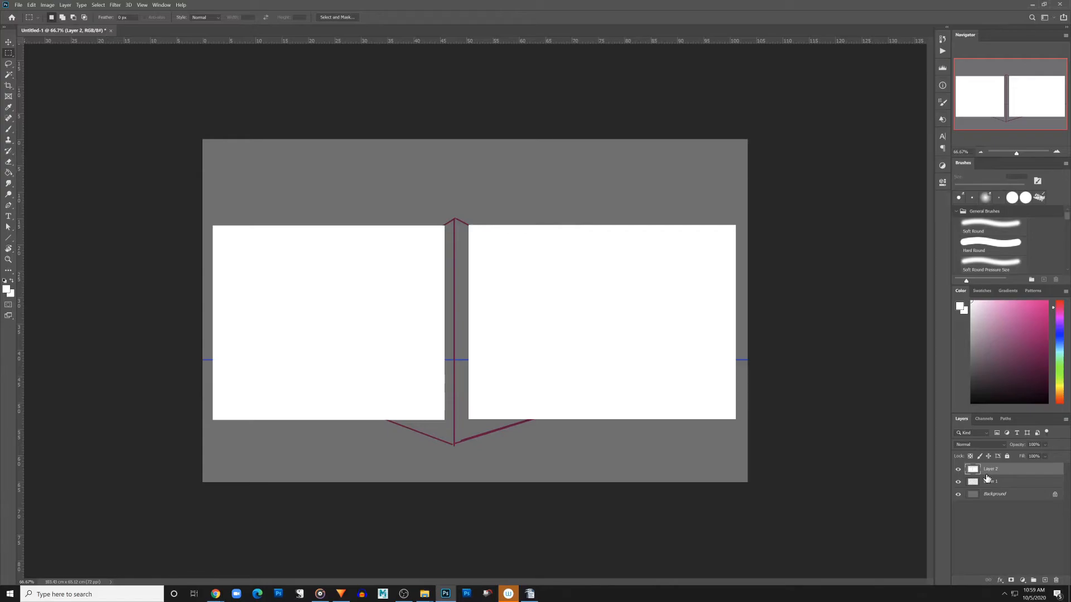
- Lock Layer 2's transparent pixels and set up the Brush tool with a muted mauve color
{"action": "key", "text": "b"}
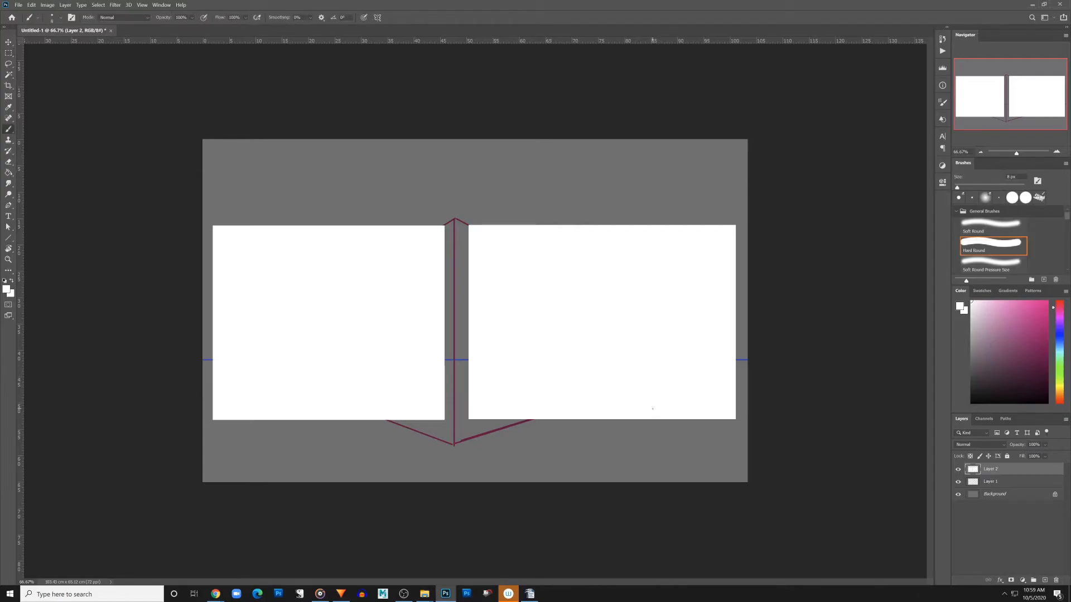
{"action": "left_click", "coordinate": [1007, 457]}
{"action": "left_click", "coordinate": [994, 334]}
- Brush several curved test strokes across the right rectangle, and cover them again by filling with white
{"action": "left_click_drag", "start_coordinate": [472, 419], "coordinate": [563, 225]}
{"action": "mouse_move", "coordinate": [492, 419]}
{"action": "left_mouse_down"}
{"action": "mouse_move", "coordinate": [584, 226]}
{"action": "mouse_move", "coordinate": [609, 225]}
{"action": "left_mouse_up"}
{"action": "left_click_drag", "start_coordinate": [535, 419], "coordinate": [645, 226]}
{"action": "left_click_drag", "start_coordinate": [537, 419], "coordinate": [663, 225]}
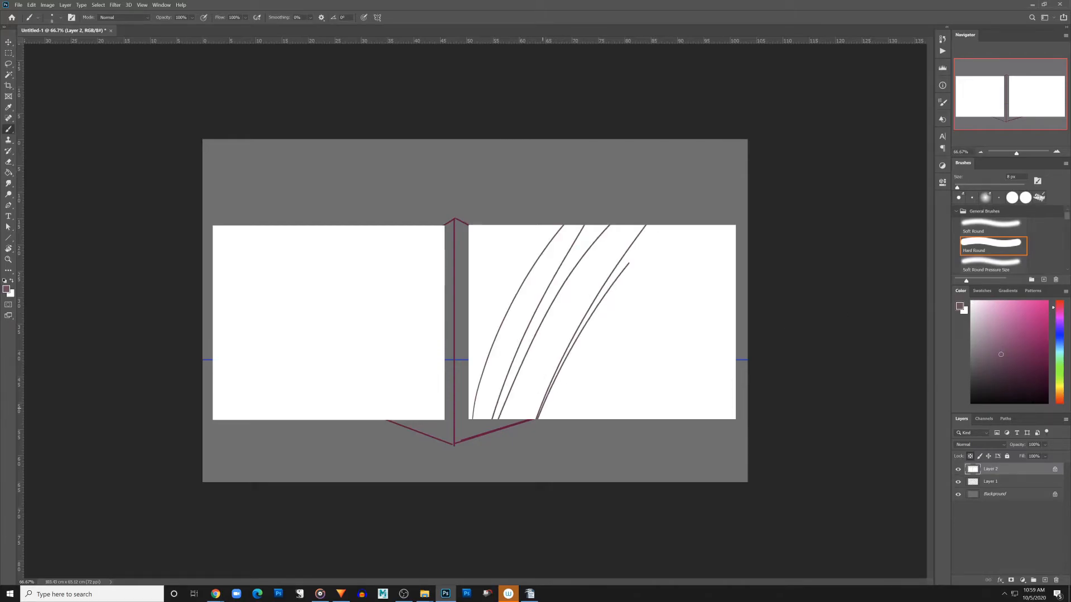
{"action": "left_click_drag", "start_coordinate": [573, 419], "coordinate": [697, 225]}
{"action": "left_click_drag", "start_coordinate": [575, 420], "coordinate": [723, 225]}
{"action": "left_click_drag", "start_coordinate": [632, 419], "coordinate": [736, 255]}
{"action": "key", "text": "ctrl+BackSpace"}
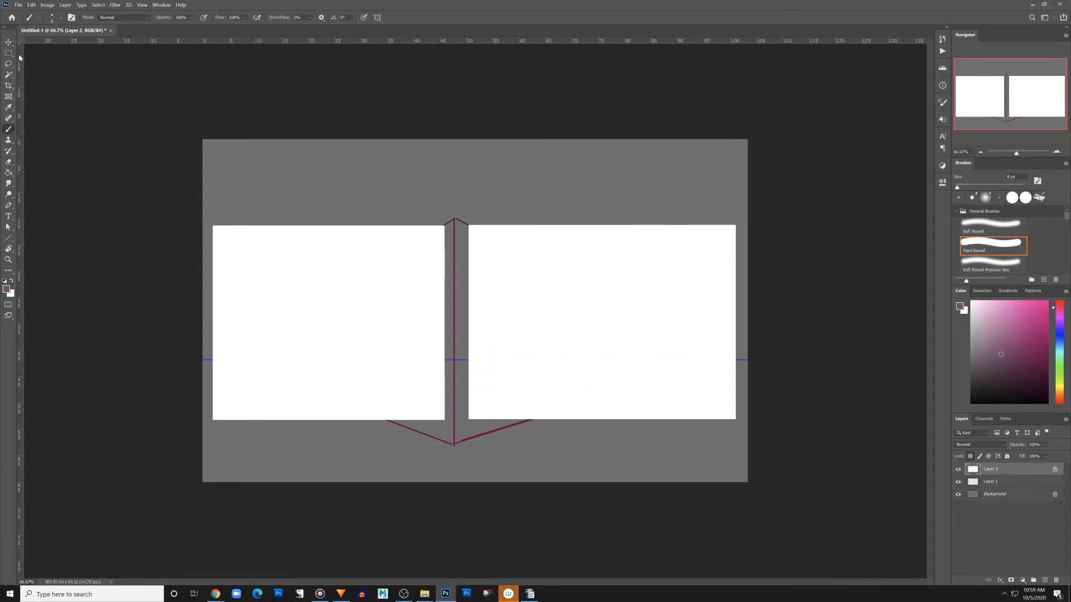
- Choose the KYLE Ultimate Oil Flat Wonky brush preset
{"action": "left_click", "coordinate": [37, 18]}
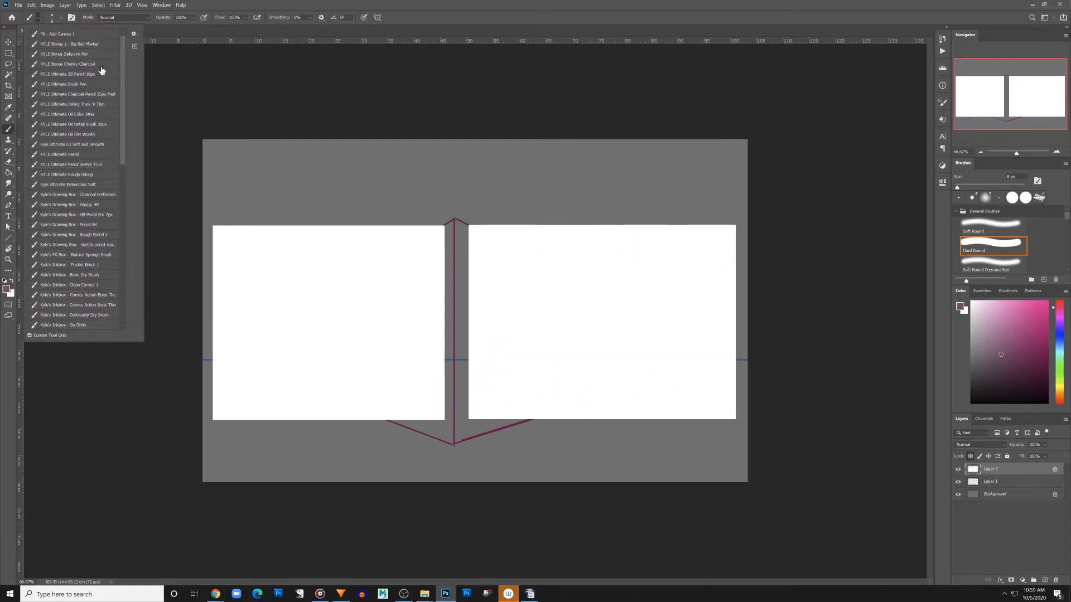
{"action": "left_click", "coordinate": [100, 135]}
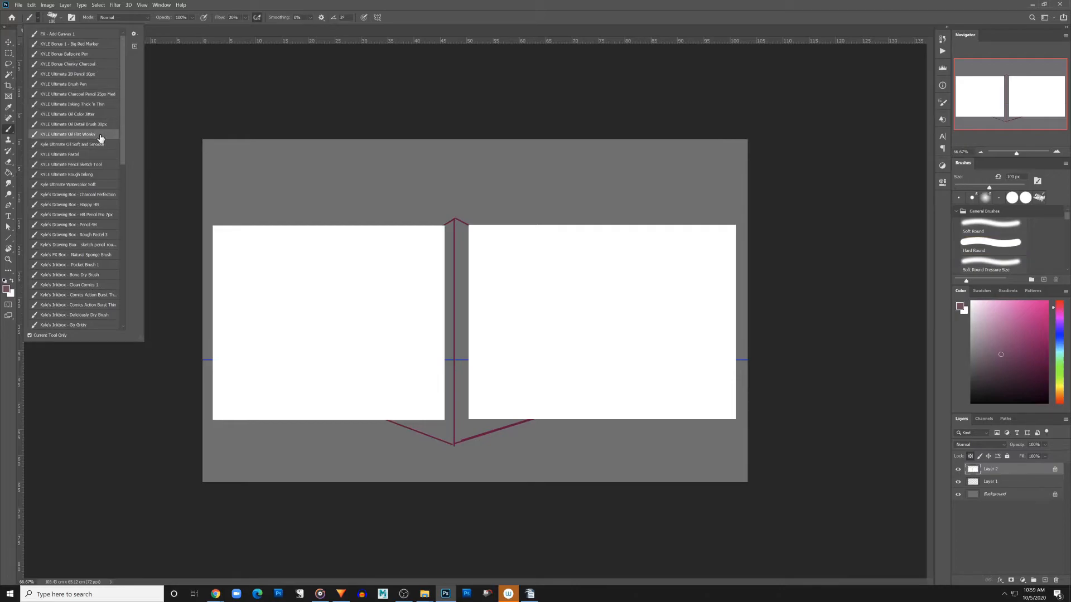
- Try a brush stroke over the right rectangle's lower edge with transparency unlocked, undo it and restore the lock
{"action": "left_click", "coordinate": [969, 456]}
{"action": "mouse_move", "coordinate": [472, 407]}
{"action": "left_mouse_down"}
{"action": "mouse_move", "coordinate": [468, 226]}
{"action": "mouse_move", "coordinate": [735, 227]}
{"action": "mouse_move", "coordinate": [733, 420]}
{"action": "mouse_move", "coordinate": [474, 418]}
{"action": "mouse_move", "coordinate": [482, 405]}
{"action": "mouse_move", "coordinate": [481, 416]}
{"action": "mouse_move", "coordinate": [572, 421]}
{"action": "left_mouse_up"}
{"action": "key", "text": "ctrl+z"}
{"action": "key", "text": "ctrl+z"}
{"action": "left_click", "coordinate": [969, 457]}
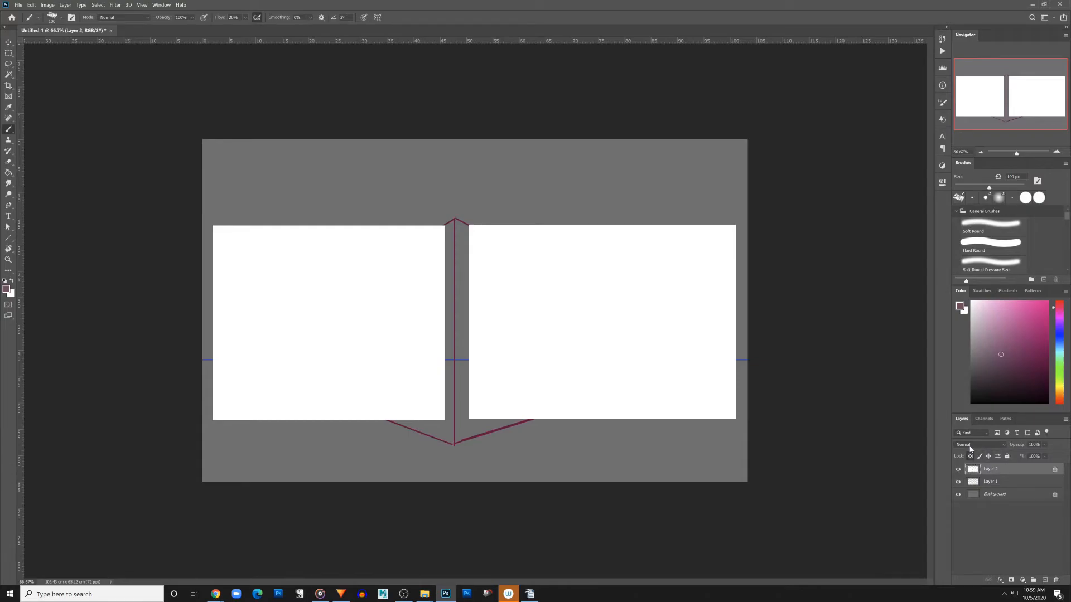
- Fill both white rectangles with a mauve pink using the Paint Bucket tool
{"action": "key", "text": "g"}
{"action": "left_click", "coordinate": [1009, 344]}
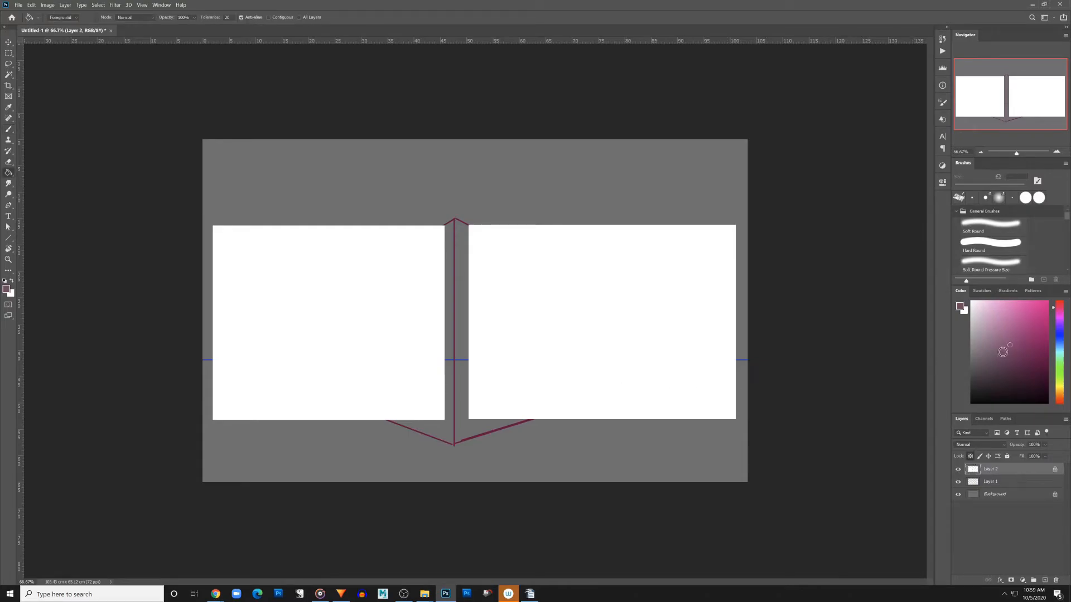
{"action": "left_click", "coordinate": [683, 372]}
- Paint broad dark shading strokes across both rectangles with the brush enlarged to 1200 px
{"action": "key", "text": "b"}
{"action": "left_click", "coordinate": [1002, 377]}
{"action": "key", "text": "bracketright"}
{"action": "key", "text": "bracketright"}
{"action": "key", "text": "bracketright"}
{"action": "key", "text": "bracketright"}
{"action": "key", "text": "bracketright"}
{"action": "key", "text": "bracketright"}
{"action": "key", "text": "bracketright"}
{"action": "key", "text": "bracketright"}
{"action": "key", "text": "bracketright"}
{"action": "key", "text": "bracketright"}
{"action": "key", "text": "bracketright"}
{"action": "mouse_move", "coordinate": [491, 393]}
{"action": "left_mouse_down"}
{"action": "mouse_move", "coordinate": [510, 368]}
{"action": "mouse_move", "coordinate": [727, 286]}
{"action": "mouse_move", "coordinate": [753, 322]}
{"action": "mouse_move", "coordinate": [588, 350]}
{"action": "mouse_move", "coordinate": [220, 351]}
{"action": "mouse_move", "coordinate": [375, 291]}
{"action": "mouse_move", "coordinate": [387, 347]}
{"action": "mouse_move", "coordinate": [495, 290]}
{"action": "left_mouse_up"}
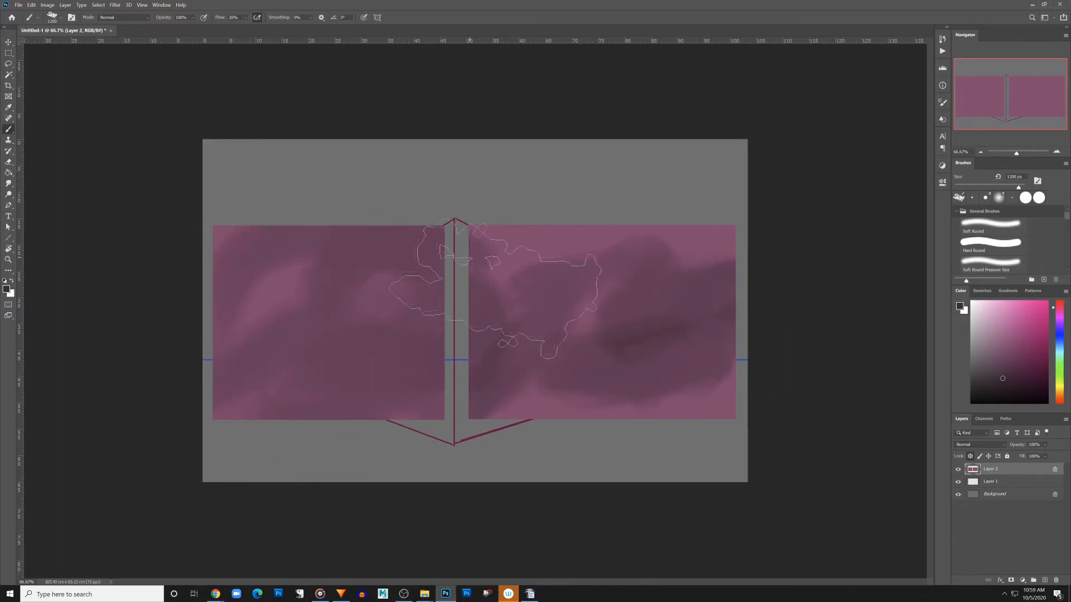
- With a much smaller brush and a near-black color, outline a tall door at the right side of the right wall
{"action": "left_click", "coordinate": [979, 390]}
{"action": "key", "text": "bracketleft"}
{"action": "key", "text": "bracketleft"}
{"action": "key", "text": "bracketleft"}
{"action": "key", "text": "bracketleft"}
{"action": "key", "text": "bracketleft"}
{"action": "key", "text": "bracketleft"}
{"action": "key", "text": "bracketleft"}
{"action": "key", "text": "bracketleft"}
{"action": "key", "text": "bracketleft"}
{"action": "key", "text": "bracketleft"}
{"action": "key", "text": "bracketleft"}
{"action": "key", "text": "bracketleft"}
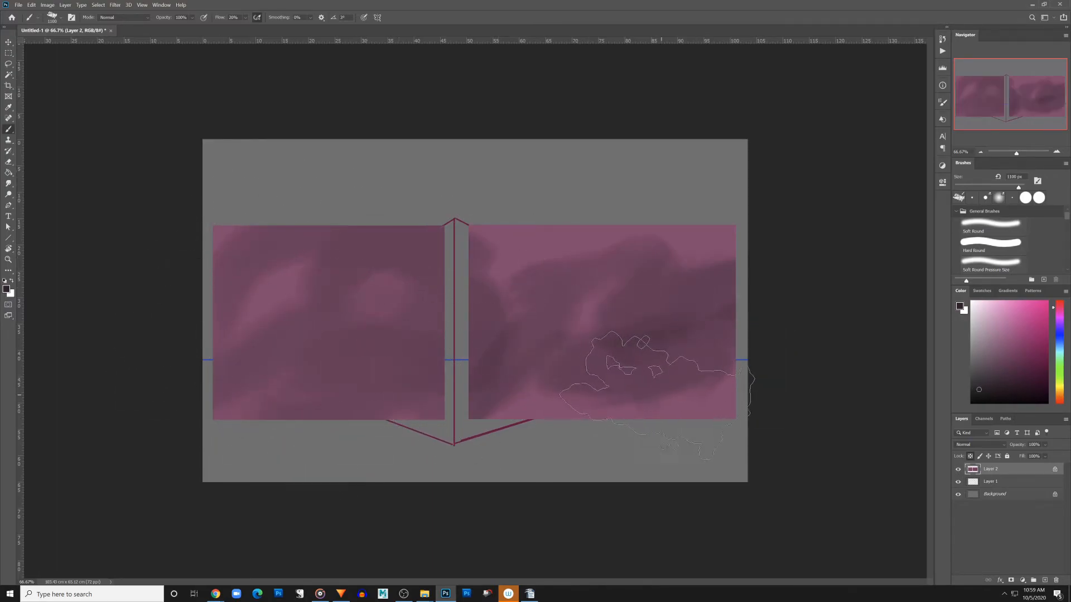
{"action": "mouse_move", "coordinate": [643, 422]}
{"action": "left_mouse_down"}
{"action": "mouse_move", "coordinate": [639, 283]}
{"action": "mouse_move", "coordinate": [693, 289]}
{"action": "left_mouse_up"}
{"action": "left_click", "coordinate": [695, 419], "text": "shift"}
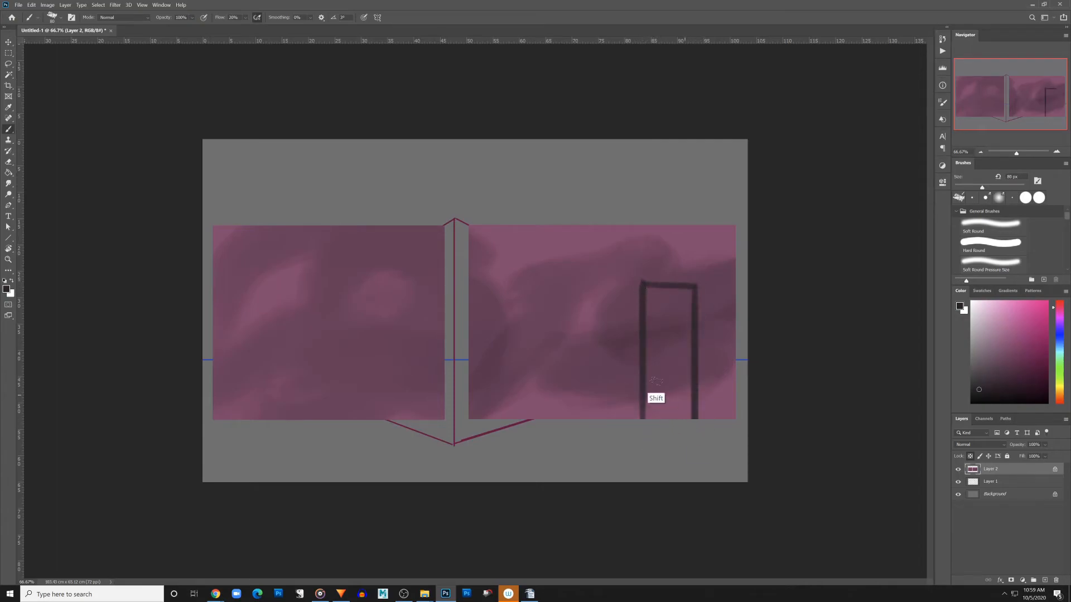
- Outline a divided window on the right wall, and a rectangular window and a branching crack on the left wall
{"action": "mouse_move", "coordinate": [498, 313]}
{"action": "left_mouse_down"}
{"action": "mouse_move", "coordinate": [557, 283]}
{"action": "mouse_move", "coordinate": [502, 316]}
{"action": "mouse_move", "coordinate": [528, 317]}
{"action": "left_mouse_up"}
{"action": "left_click_drag", "start_coordinate": [499, 305], "coordinate": [559, 302]}
{"action": "mouse_move", "coordinate": [246, 271]}
{"action": "left_mouse_down"}
{"action": "mouse_move", "coordinate": [324, 258]}
{"action": "mouse_move", "coordinate": [323, 304]}
{"action": "mouse_move", "coordinate": [252, 299]}
{"action": "left_mouse_up"}
{"action": "mouse_move", "coordinate": [317, 417]}
{"action": "left_mouse_down"}
{"action": "mouse_move", "coordinate": [349, 399]}
{"action": "mouse_move", "coordinate": [364, 363]}
{"action": "mouse_move", "coordinate": [361, 290]}
{"action": "mouse_move", "coordinate": [363, 328]}
{"action": "mouse_move", "coordinate": [421, 318]}
{"action": "left_mouse_up"}
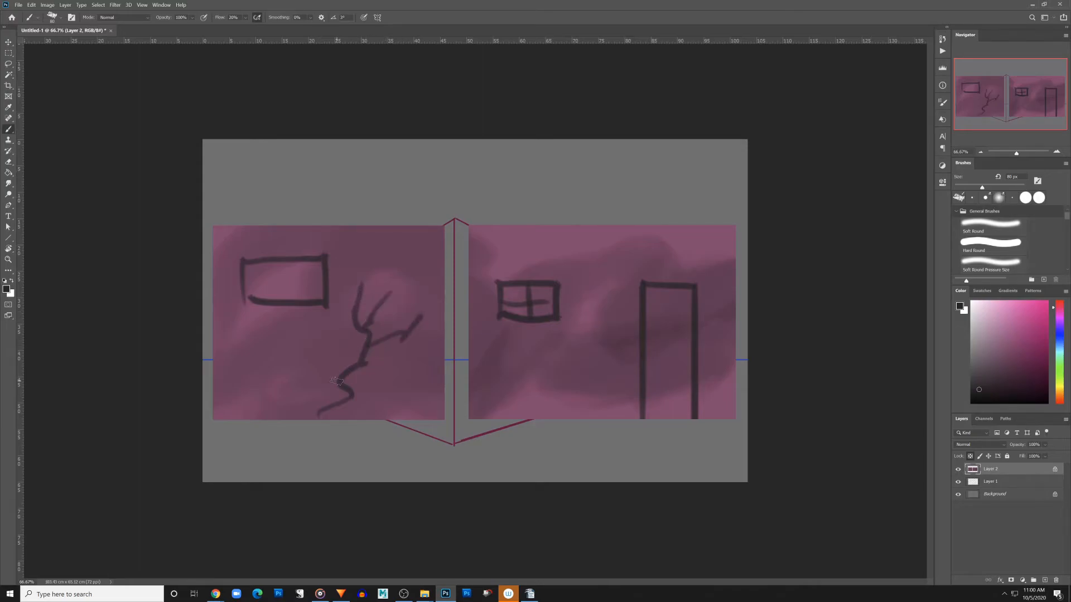
- With a larger brush, paint green foliage at the foot of the door and blue over the door and the right wall's window
{"action": "left_click", "coordinate": [1036, 374]}
{"action": "left_click", "coordinate": [1058, 371]}
{"action": "key", "text": "]"}
{"action": "key", "text": "]"}
{"action": "key", "text": "]"}
{"action": "key", "text": "]"}
{"action": "key", "text": "]"}
{"action": "key", "text": "]"}
{"action": "key", "text": "]"}
{"action": "key", "text": "]"}
{"action": "key", "text": "]"}
{"action": "key", "text": "]"}
{"action": "mouse_move", "coordinate": [655, 393]}
{"action": "left_mouse_down"}
{"action": "mouse_move", "coordinate": [686, 390]}
{"action": "mouse_move", "coordinate": [677, 292]}
{"action": "left_mouse_up"}
{"action": "left_click", "coordinate": [1018, 341]}
{"action": "left_click", "coordinate": [1058, 337]}
{"action": "left_click_drag", "start_coordinate": [546, 295], "coordinate": [514, 304]}
- With a thin dark brown brush, sketch a patch of exposed bricks in the right wall's lower-left corner
{"action": "left_click", "coordinate": [1058, 389]}
{"action": "left_click", "coordinate": [1020, 391]}
{"action": "key", "text": "["}
{"action": "key", "text": "["}
{"action": "key", "text": "["}
{"action": "key", "text": "["}
{"action": "key", "text": "["}
{"action": "key", "text": "["}
{"action": "key", "text": "["}
{"action": "key", "text": "["}
{"action": "key", "text": "["}
{"action": "key", "text": "["}
{"action": "left_click_drag", "start_coordinate": [477, 395], "coordinate": [532, 393]}
{"action": "left_click_drag", "start_coordinate": [480, 382], "coordinate": [543, 380]}
{"action": "left_click_drag", "start_coordinate": [481, 369], "coordinate": [534, 368]}
{"action": "left_click_drag", "start_coordinate": [475, 411], "coordinate": [533, 407]}
{"action": "left_click_drag", "start_coordinate": [470, 361], "coordinate": [562, 417]}
- Draw horizontal dark siding lines across the right wall, leaving the window, door and brick patch clear
{"action": "left_click_drag", "start_coordinate": [472, 241], "coordinate": [730, 240]}
{"action": "mouse_move", "coordinate": [472, 252]}
{"action": "left_mouse_down"}
{"action": "mouse_move", "coordinate": [732, 251]}
{"action": "mouse_move", "coordinate": [731, 264]}
{"action": "left_mouse_up"}
{"action": "left_click_drag", "start_coordinate": [478, 278], "coordinate": [732, 277]}
{"action": "left_click_drag", "start_coordinate": [474, 291], "coordinate": [636, 292]}
{"action": "left_click_drag", "start_coordinate": [562, 307], "coordinate": [634, 307]}
{"action": "left_click_drag", "start_coordinate": [472, 331], "coordinate": [638, 331]}
{"action": "left_click_drag", "start_coordinate": [473, 350], "coordinate": [639, 351]}
{"action": "left_click_drag", "start_coordinate": [544, 362], "coordinate": [634, 363]}
{"action": "left_click_drag", "start_coordinate": [541, 381], "coordinate": [634, 381]}
{"action": "left_click_drag", "start_coordinate": [697, 382], "coordinate": [734, 382]}
- Paint a thick dark brown horizontal beam across the left wall and enlarge the brush to 125 px
{"action": "left_click_drag", "start_coordinate": [441, 332], "coordinate": [219, 332]}
{"action": "mouse_move", "coordinate": [218, 342]}
{"action": "left_mouse_down"}
{"action": "mouse_move", "coordinate": [444, 342]}
{"action": "mouse_move", "coordinate": [221, 337]}
{"action": "left_mouse_up"}
{"action": "key", "text": "]"}
{"action": "key", "text": "]"}
{"action": "key", "text": "]"}
{"action": "key", "text": "]"}
{"action": "key", "text": "]"}
{"action": "key", "text": "]"}
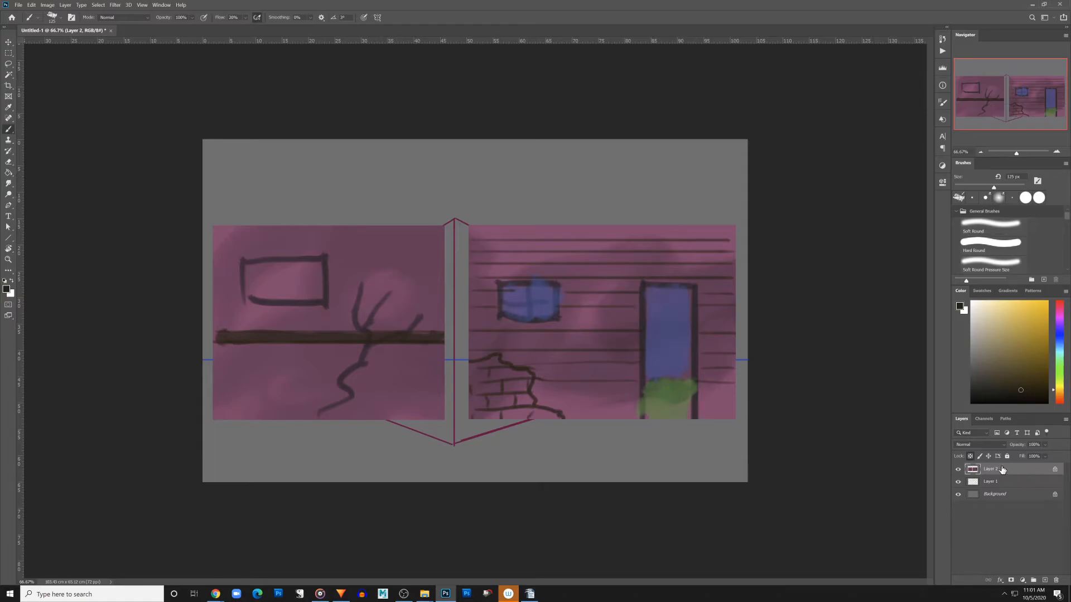
- Copy the right wall texture from Layer 2, hide that layer, and paste the copy above Layer 1
{"action": "key", "text": "m"}
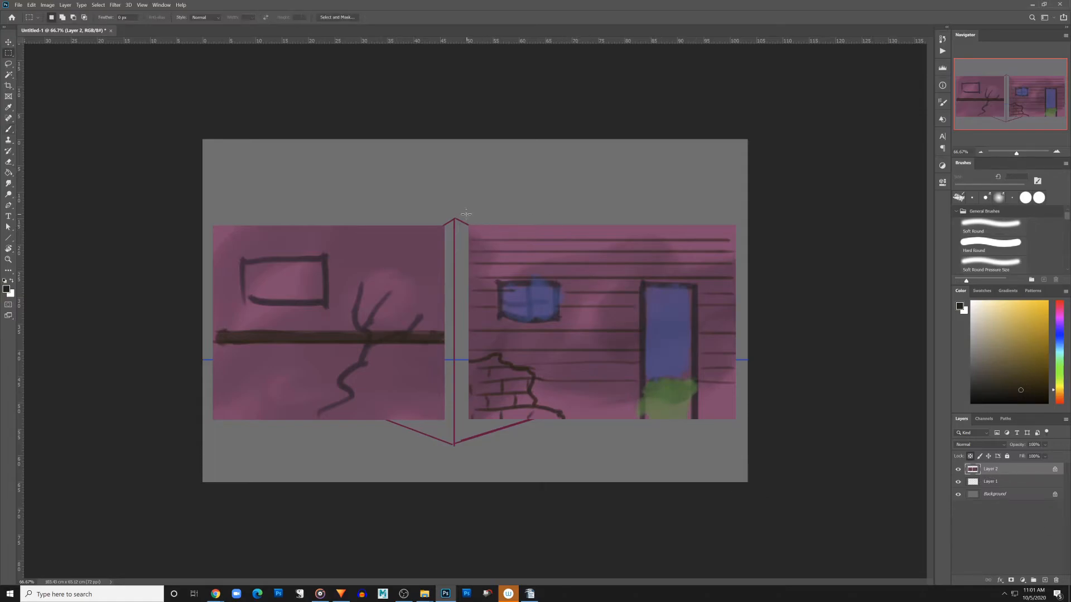
{"action": "left_click_drag", "start_coordinate": [463, 213], "coordinate": [742, 433]}
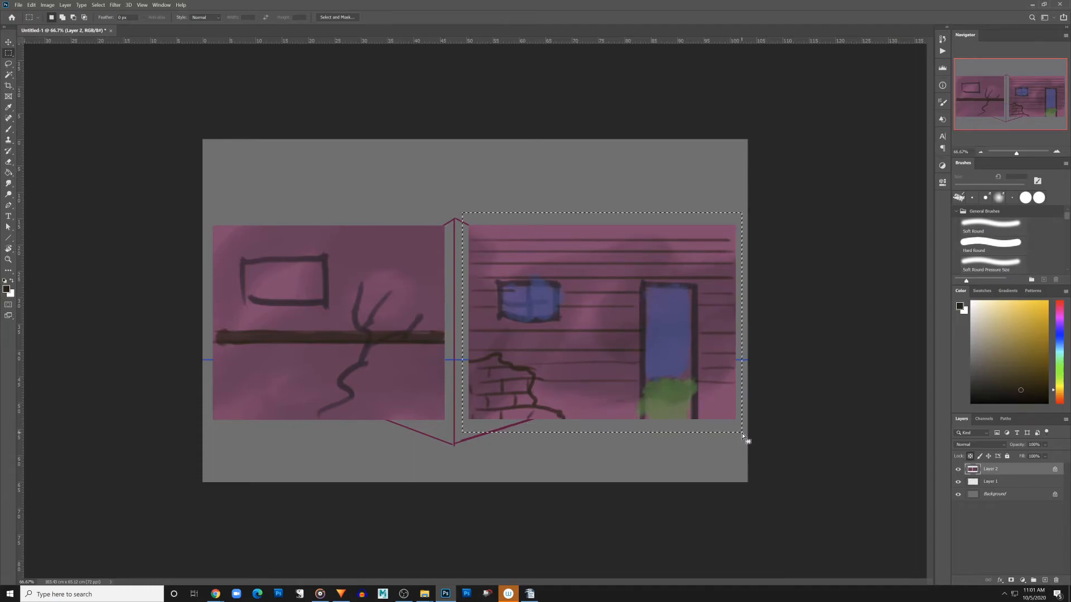
{"action": "left_click", "coordinate": [959, 471]}
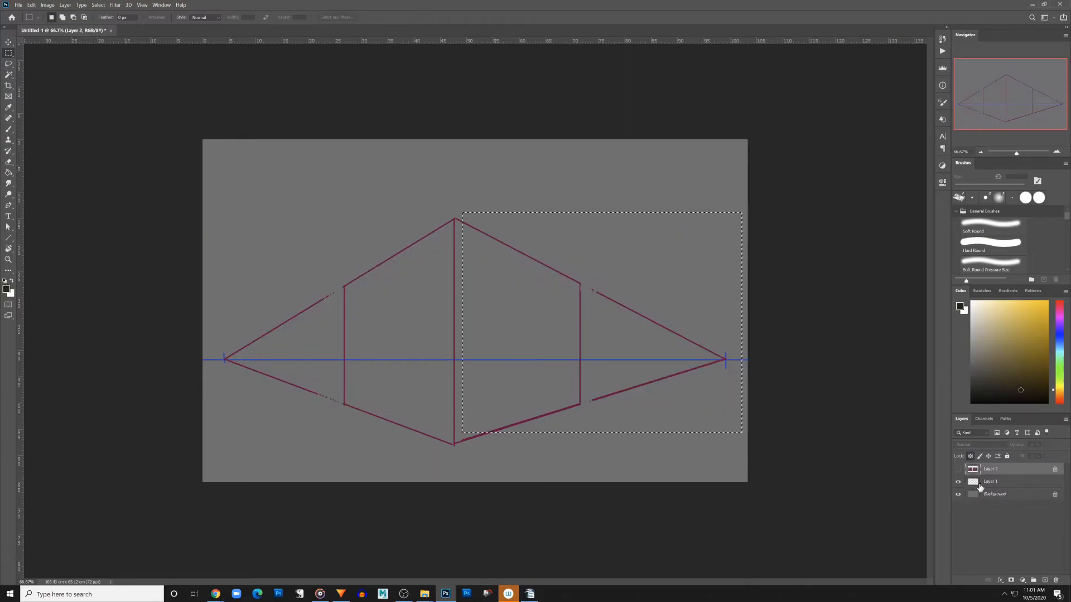
{"action": "left_click", "coordinate": [991, 485]}
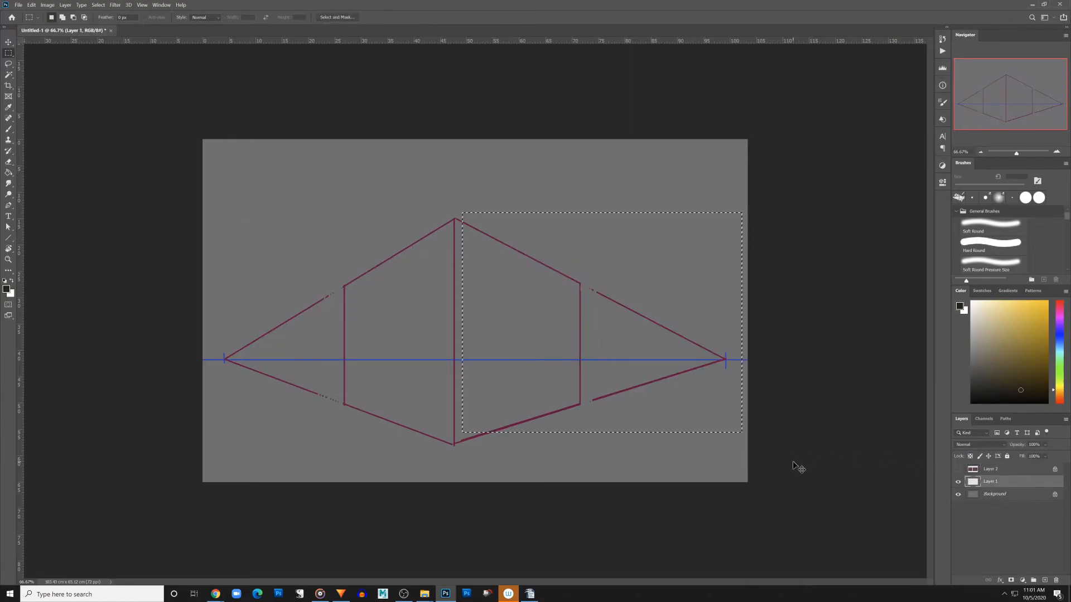
{"action": "key", "text": "ctrl+v"}
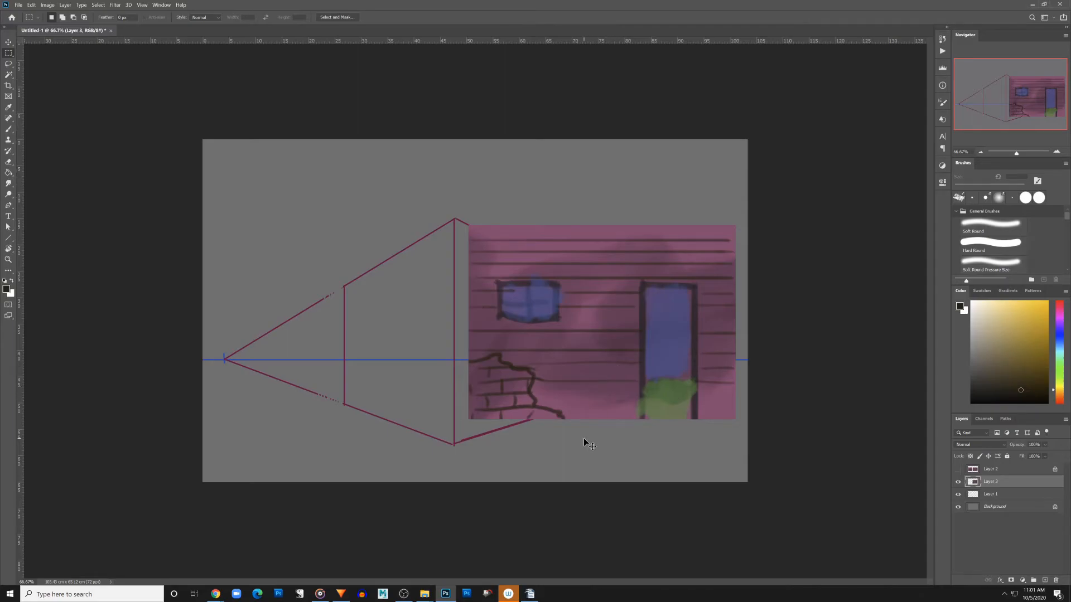
- Distort the pasted wall so its four corners fit the right face of the perspective box
{"action": "key", "text": "ctrl+t"}
{"action": "right_click", "coordinate": [594, 331]}
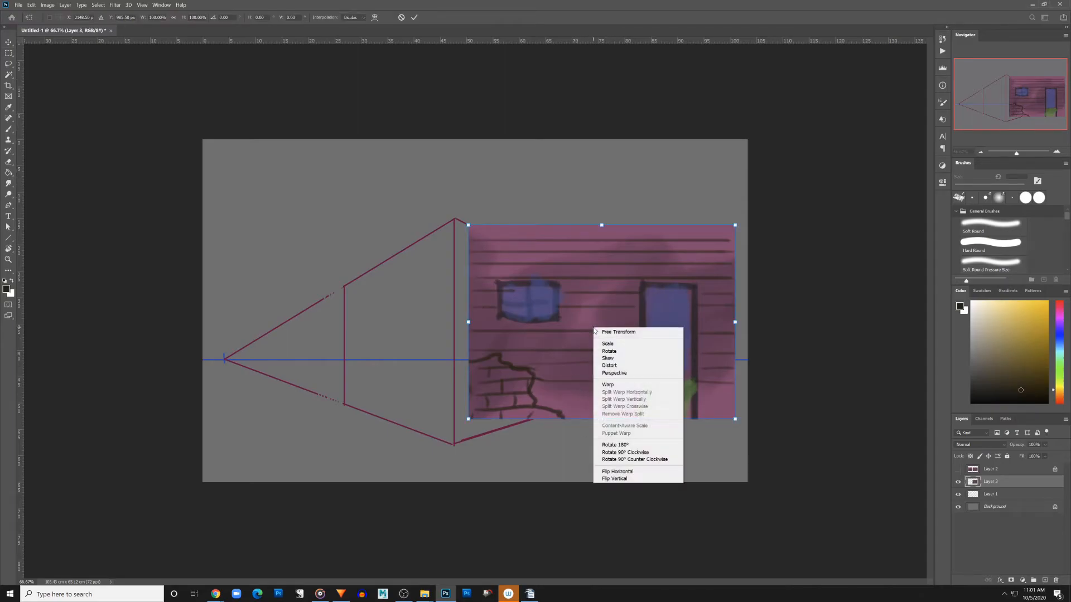
{"action": "left_click", "coordinate": [627, 365]}
{"action": "left_click_drag", "start_coordinate": [518, 320], "coordinate": [504, 311]}
{"action": "left_click_drag", "start_coordinate": [454, 411], "coordinate": [456, 445]}
{"action": "left_click_drag", "start_coordinate": [722, 317], "coordinate": [582, 382]}
{"action": "left_click_drag", "start_coordinate": [581, 478], "coordinate": [580, 405]}
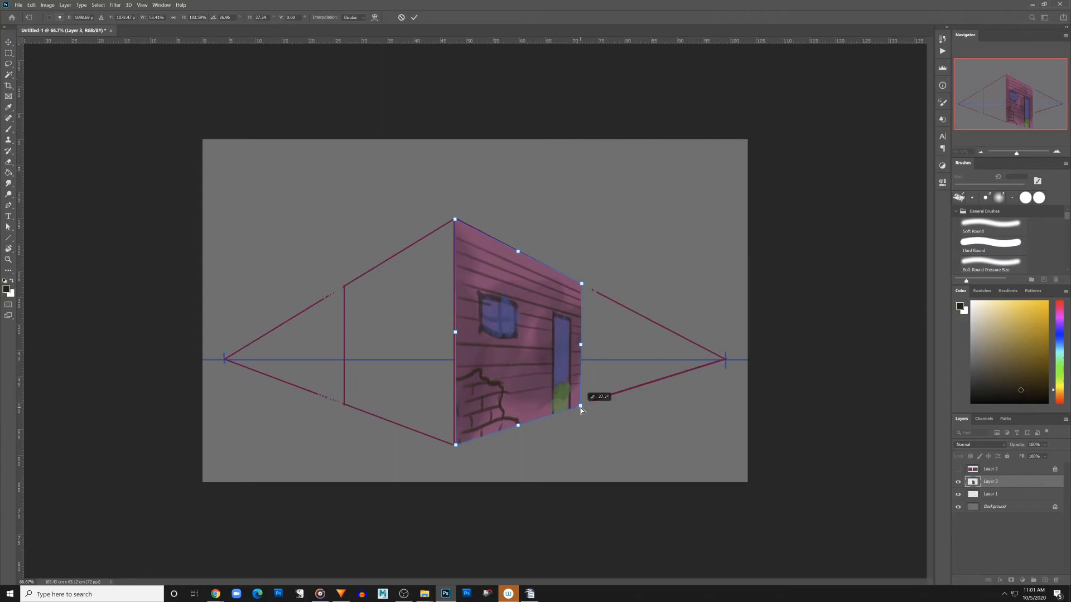
{"action": "left_click_drag", "start_coordinate": [581, 409], "coordinate": [580, 408]}
{"action": "key", "text": "Return"}
- Hide the fitted wall on Layer 3 and the box lines on Layer 1, and add a new layer above Layer 1
{"action": "key", "text": "m"}
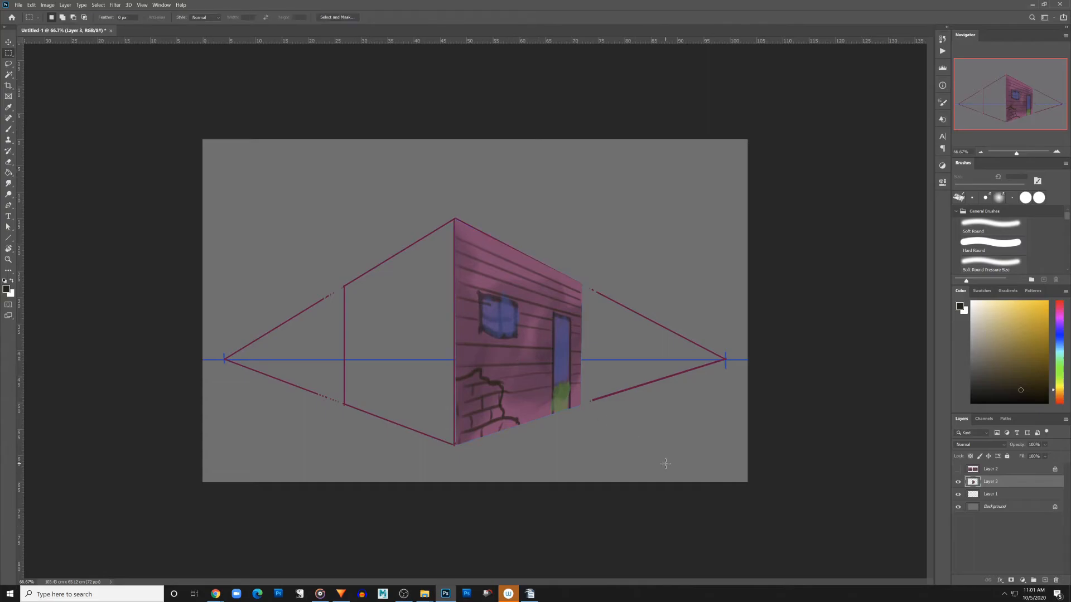
{"action": "left_click", "coordinate": [957, 482]}
{"action": "left_click", "coordinate": [958, 469]}
{"action": "left_click", "coordinate": [958, 506]}
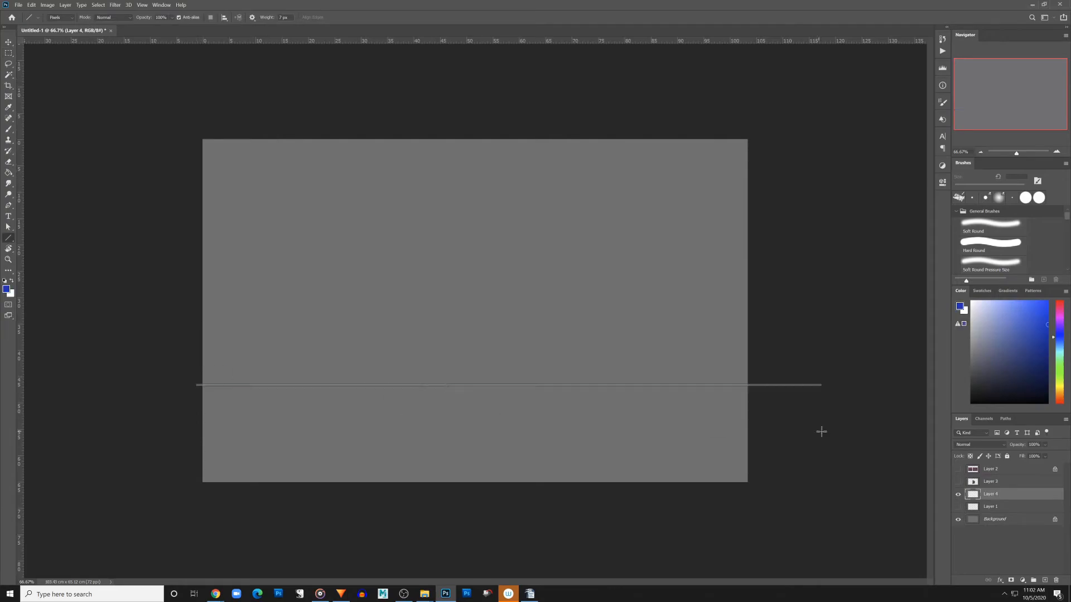
- On Layer 4, draw a blue horizon with two vanishing points, red guide lines and dark red outlines of two walls meeting in an inside corner
{"action": "left_click_drag", "start_coordinate": [719, 383], "coordinate": [277, 254]}
{"action": "left_click_drag", "start_coordinate": [297, 259], "coordinate": [297, 443]}
{"action": "left_click_drag", "start_coordinate": [663, 260], "coordinate": [663, 445]}
{"action": "mouse_move", "coordinate": [473, 312]}
{"action": "left_mouse_down"}
{"action": "mouse_move", "coordinate": [663, 259]}
{"action": "mouse_move", "coordinate": [663, 444]}
{"action": "left_mouse_up"}
{"action": "left_click_drag", "start_coordinate": [663, 444], "coordinate": [474, 418]}
{"action": "mouse_move", "coordinate": [473, 418]}
{"action": "left_mouse_down"}
{"action": "mouse_move", "coordinate": [473, 312]}
{"action": "mouse_move", "coordinate": [298, 260]}
{"action": "left_mouse_up"}
{"action": "left_click", "coordinate": [958, 494]}
{"action": "left_click", "coordinate": [958, 494]}
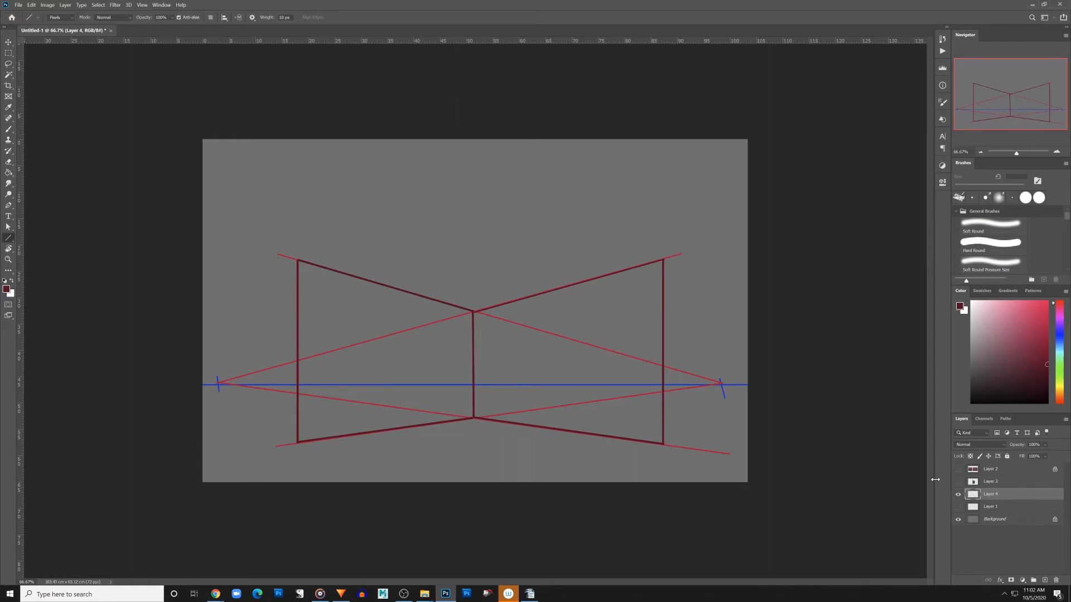
- Show Layer 2, copy its right wall texture, hide it again, and paste the copy above Layer 4
{"action": "left_click", "coordinate": [958, 469]}
{"action": "left_click", "coordinate": [1003, 469]}
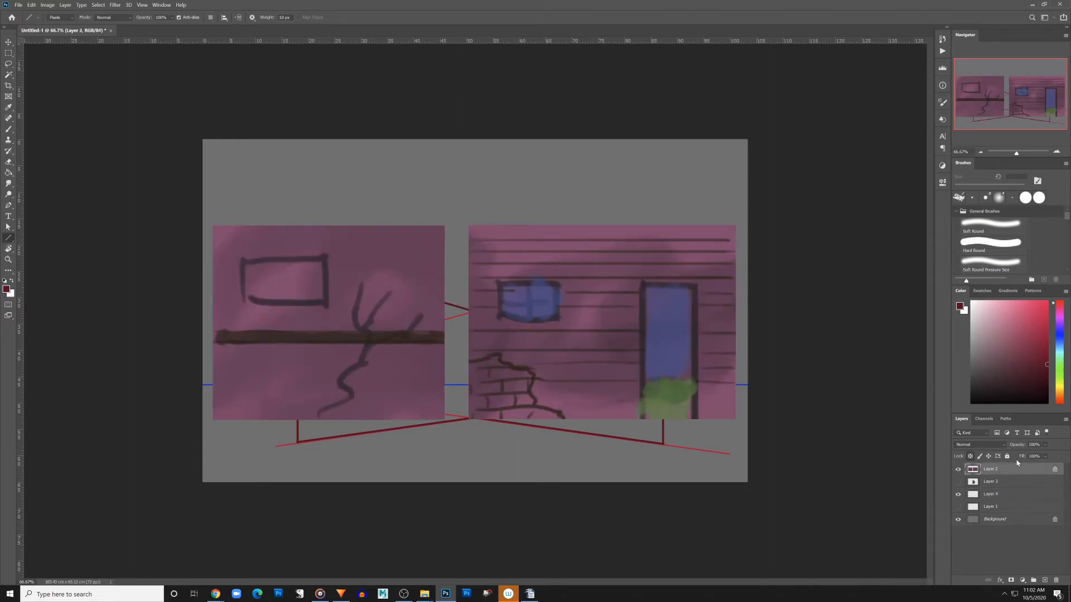
{"action": "key", "text": "m"}
{"action": "mouse_move", "coordinate": [461, 219]}
{"action": "left_mouse_down"}
{"action": "mouse_move", "coordinate": [742, 400]}
{"action": "mouse_move", "coordinate": [741, 427]}
{"action": "left_mouse_up"}
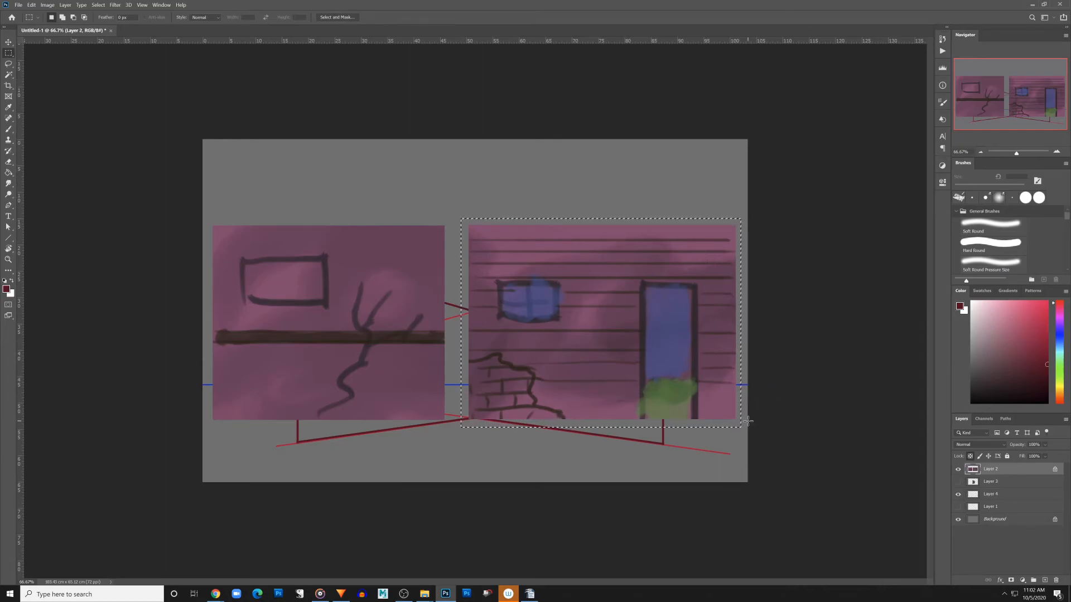
{"action": "left_click", "coordinate": [958, 470]}
{"action": "left_click", "coordinate": [1025, 493]}
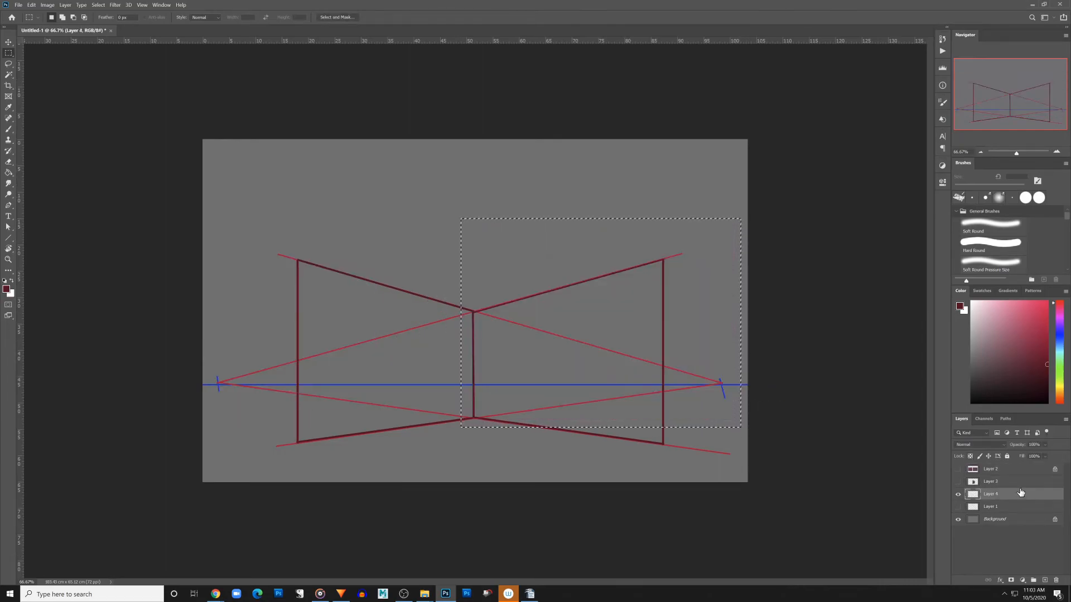
{"action": "key", "text": "ctrl+v"}
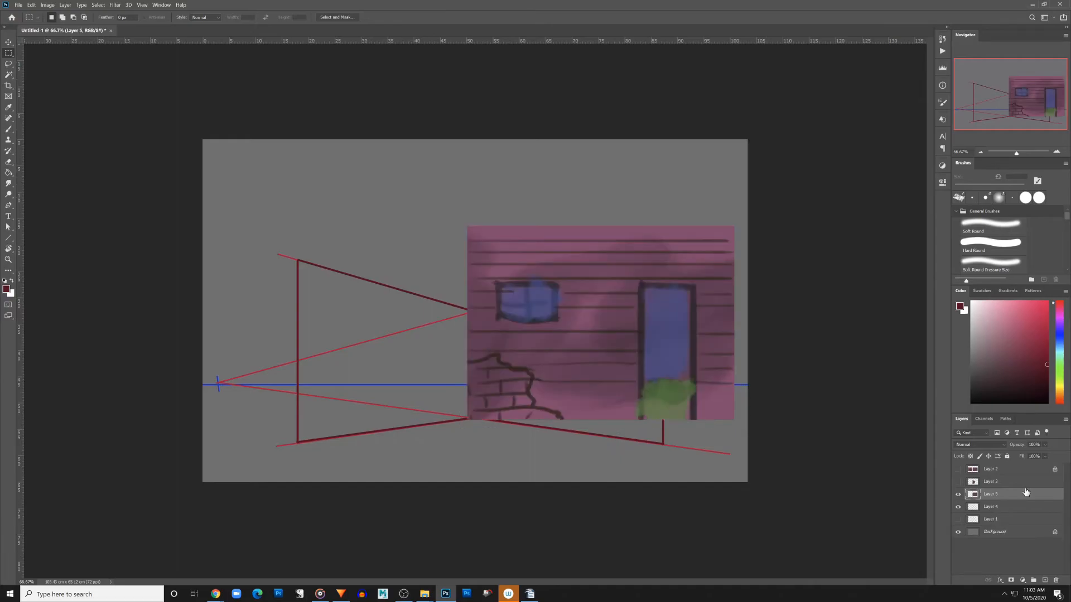
- Distort the pasted siding wall so its corners match the right wall outline of the inside-corner drawing
{"action": "key", "text": "ctrl+t"}
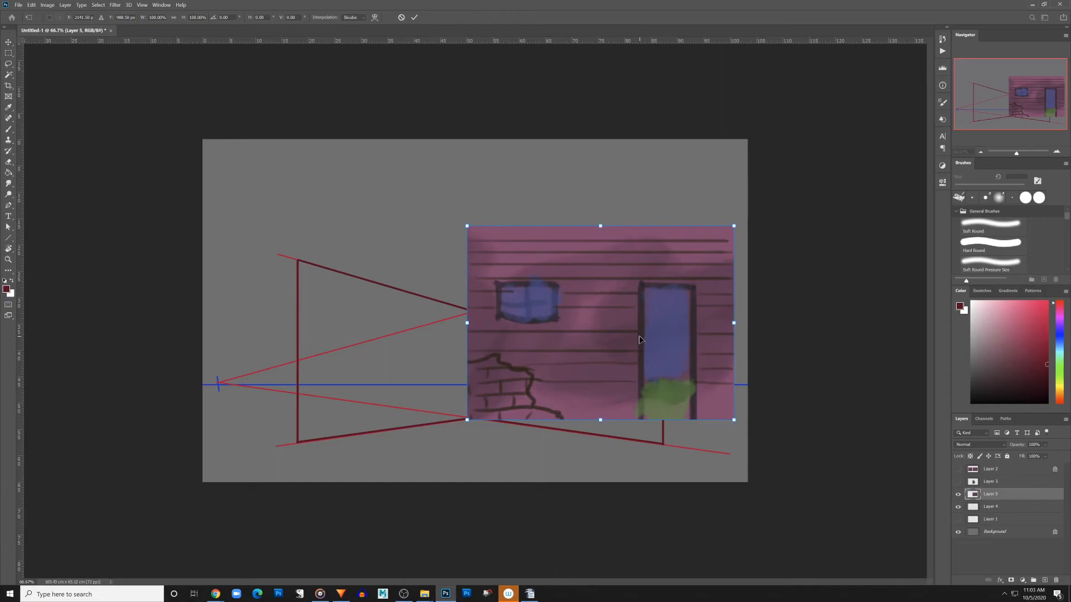
{"action": "right_click", "coordinate": [641, 339]}
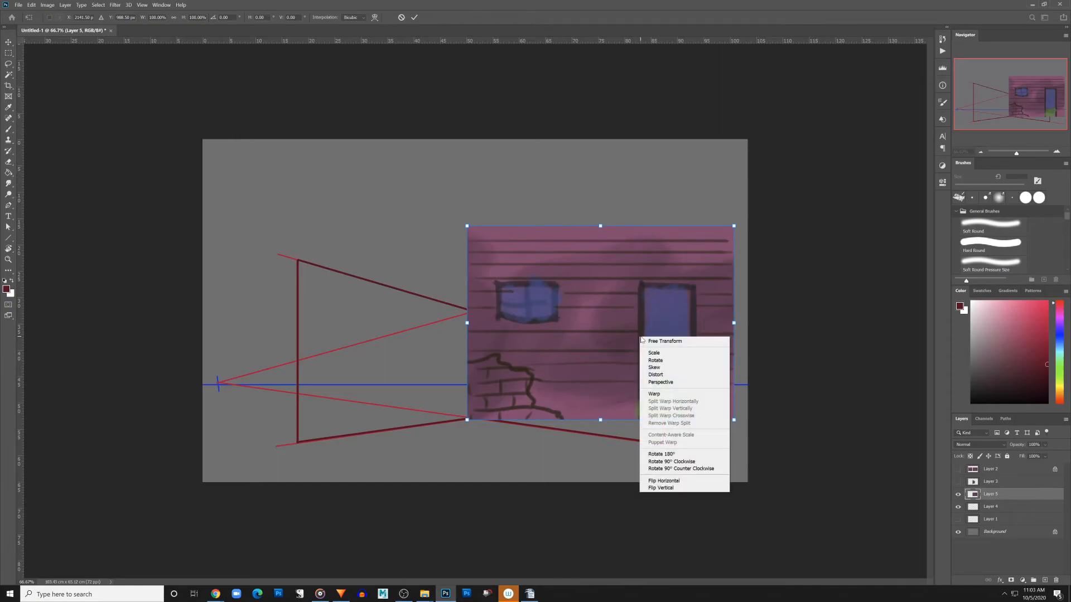
{"action": "left_click", "coordinate": [653, 375]}
{"action": "left_click_drag", "start_coordinate": [600, 227], "coordinate": [607, 311]}
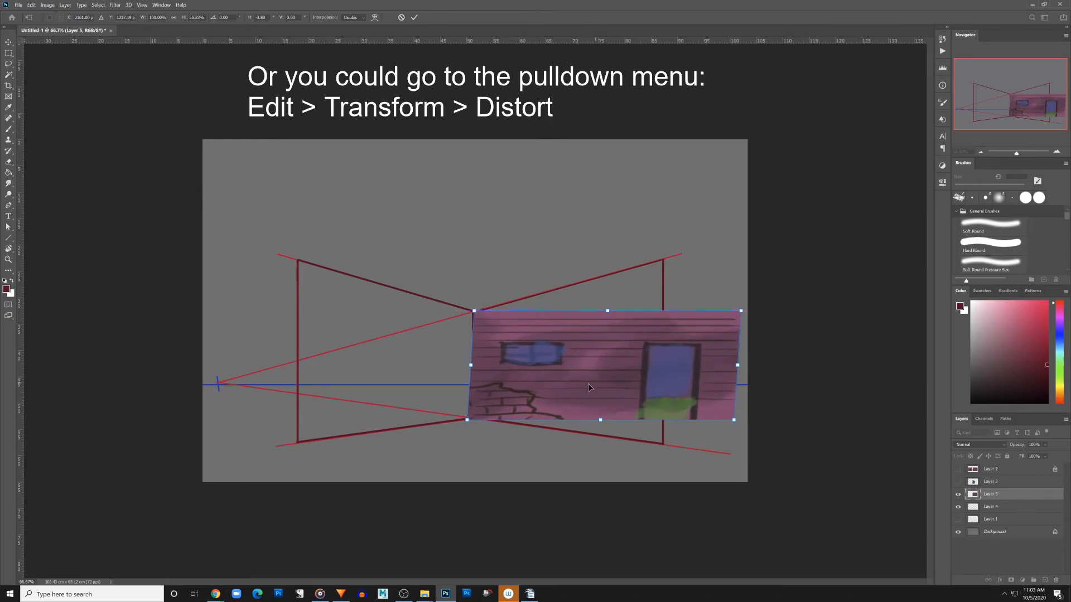
{"action": "left_click_drag", "start_coordinate": [468, 420], "coordinate": [474, 419]}
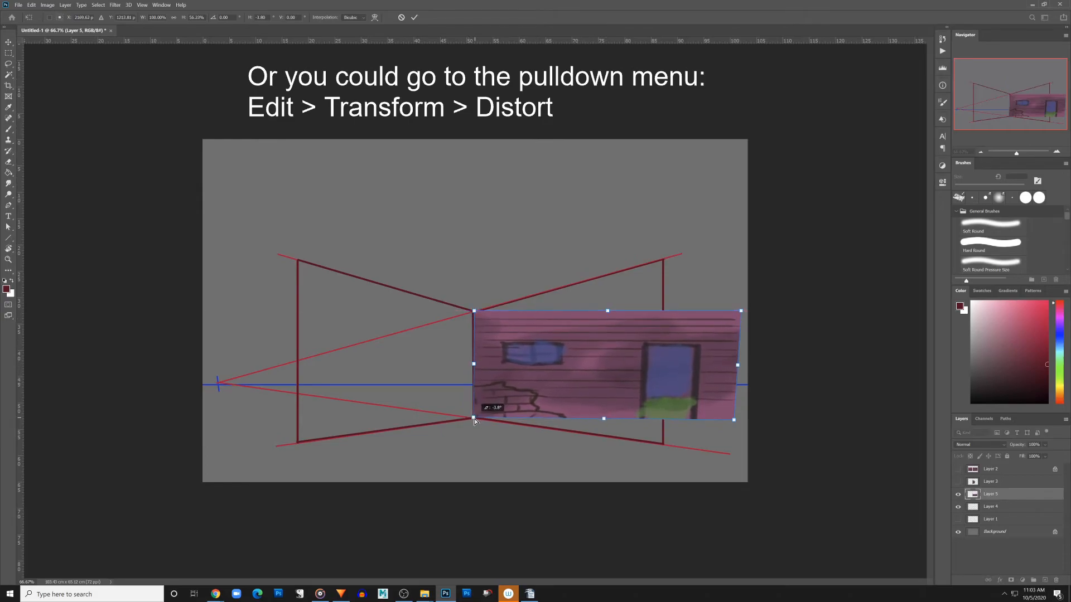
{"action": "left_click_drag", "start_coordinate": [740, 311], "coordinate": [663, 260]}
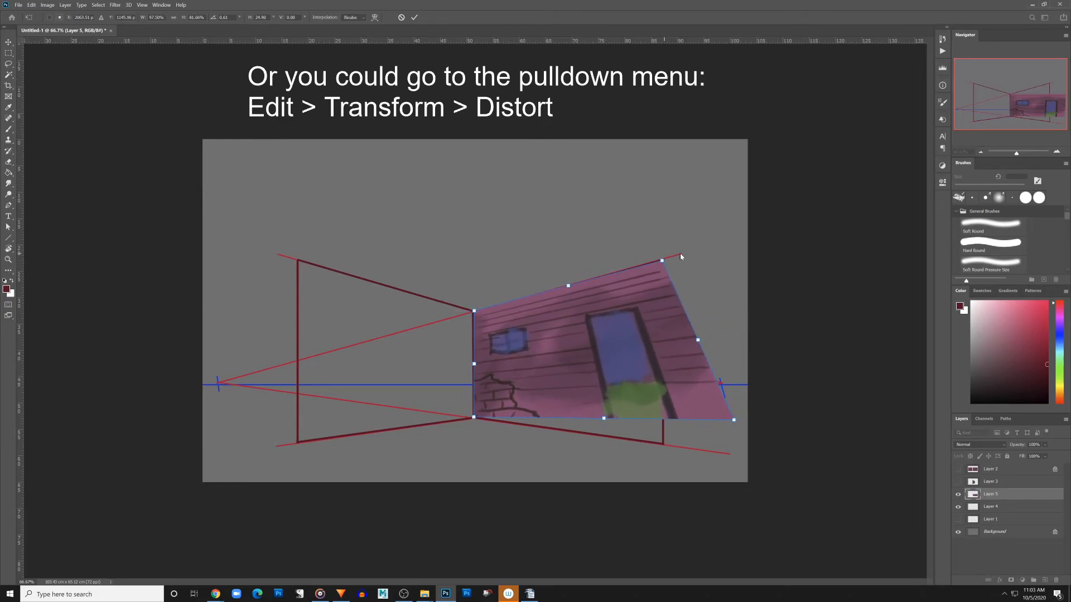
{"action": "left_click_drag", "start_coordinate": [733, 420], "coordinate": [665, 447]}
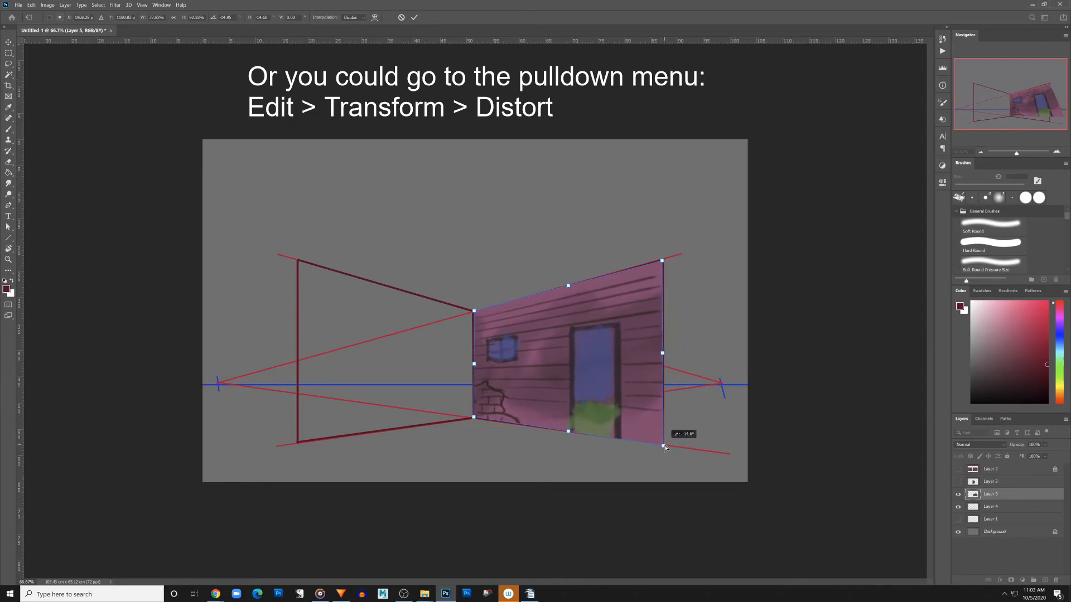
{"action": "key", "text": "Return"}
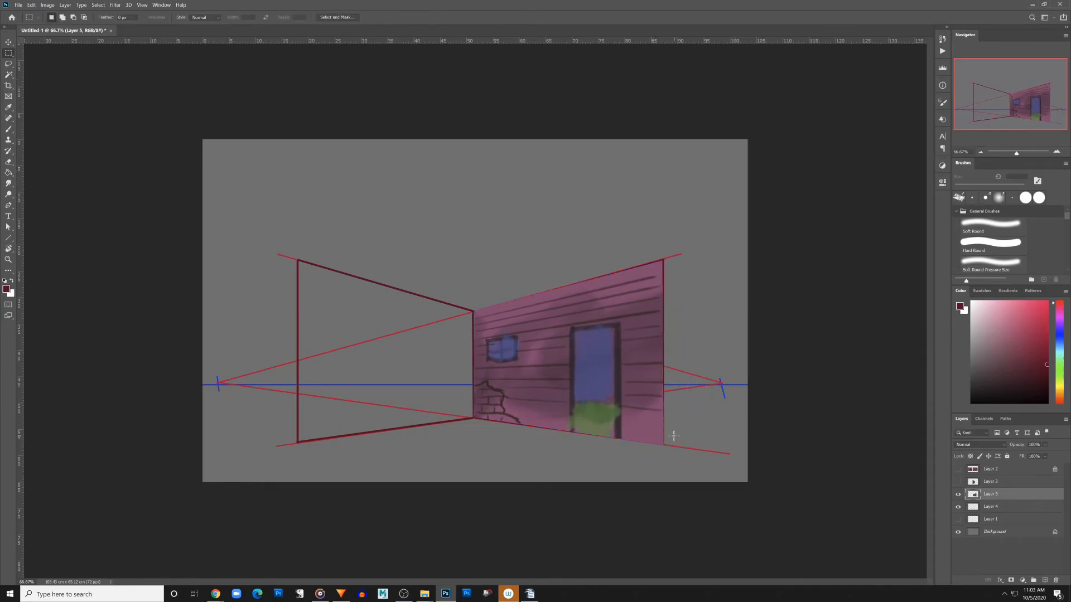
- Copy the left wall texture from Layer 2 onto its own new layer and hide Layer 2
{"action": "left_click", "coordinate": [958, 469]}
{"action": "left_click", "coordinate": [999, 470]}
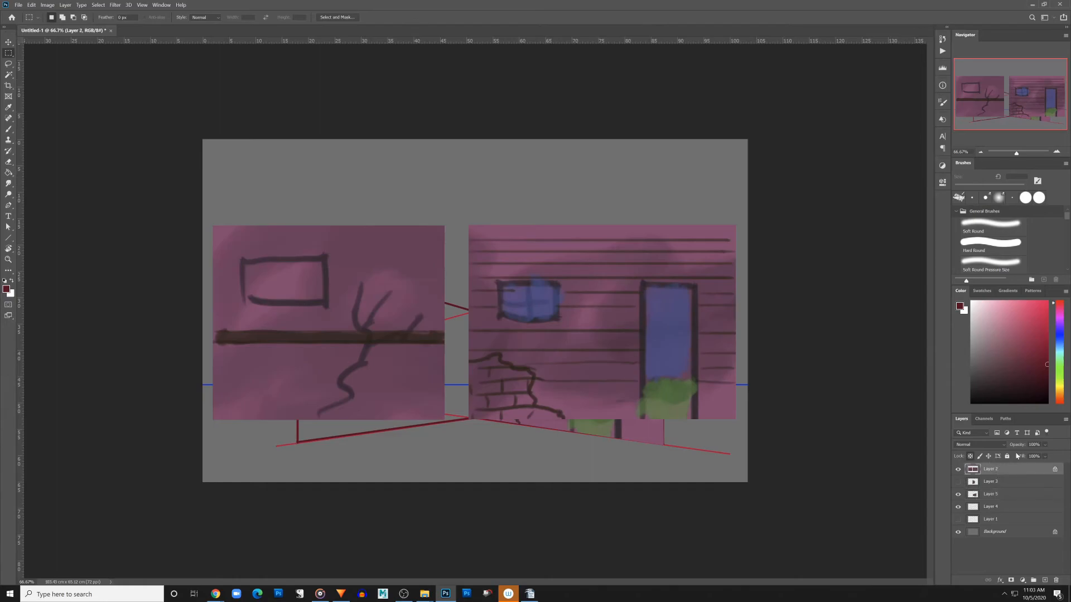
{"action": "left_click_drag", "start_coordinate": [455, 212], "coordinate": [207, 427]}
{"action": "left_click", "coordinate": [958, 469]}
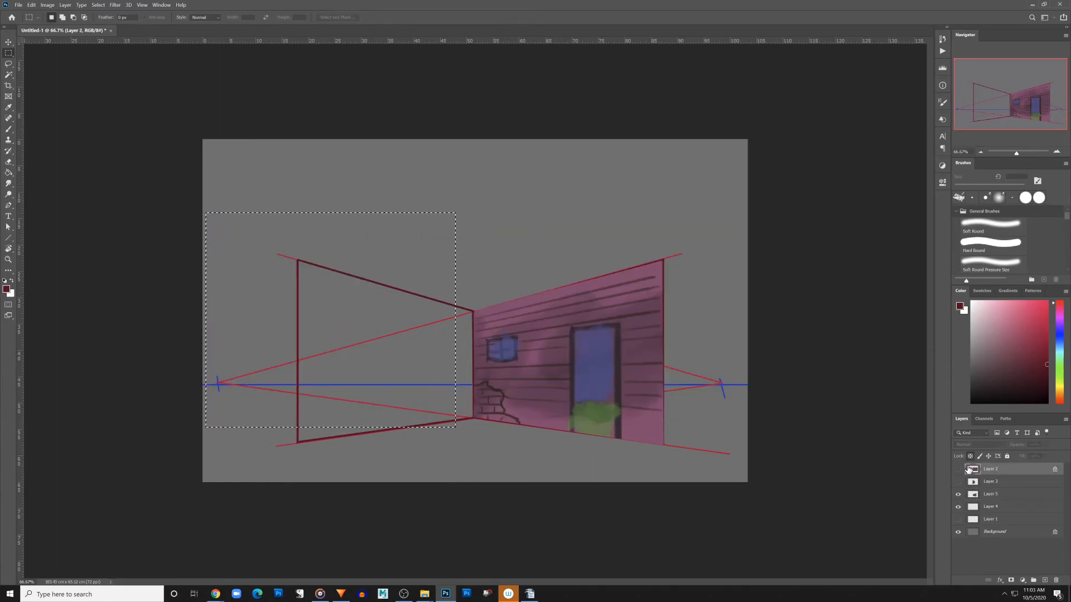
{"action": "key", "text": "ctrl+j"}
- Move the left wall copy onto the left outline and distort its corners to meet the right wall at the inside corner
{"action": "key", "text": "ctrl+t"}
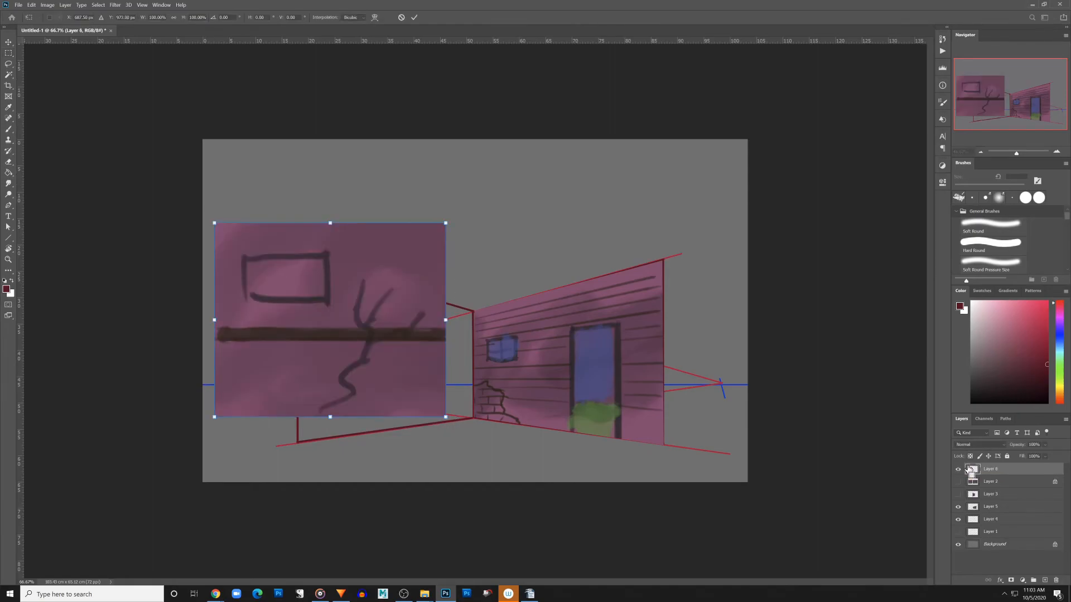
{"action": "right_click", "coordinate": [408, 368]}
{"action": "left_click", "coordinate": [432, 404]}
{"action": "left_click_drag", "start_coordinate": [362, 336], "coordinate": [445, 378]}
{"action": "left_click_drag", "start_coordinate": [413, 456], "coordinate": [413, 442]}
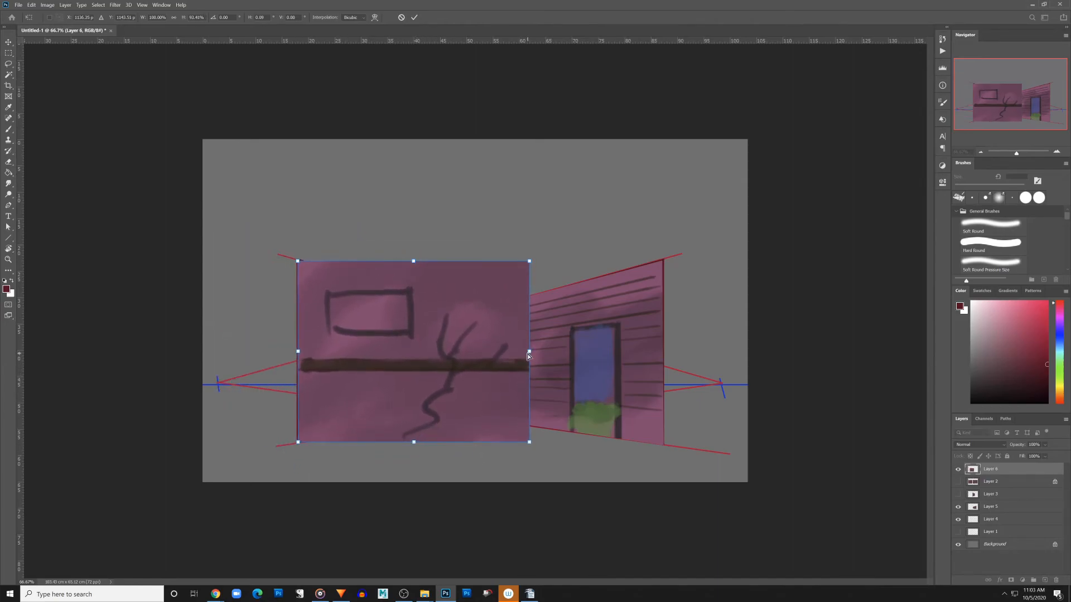
{"action": "left_click_drag", "start_coordinate": [529, 356], "coordinate": [446, 355]}
{"action": "left_click_drag", "start_coordinate": [447, 260], "coordinate": [473, 311]}
{"action": "left_click_drag", "start_coordinate": [446, 445], "coordinate": [470, 420]}
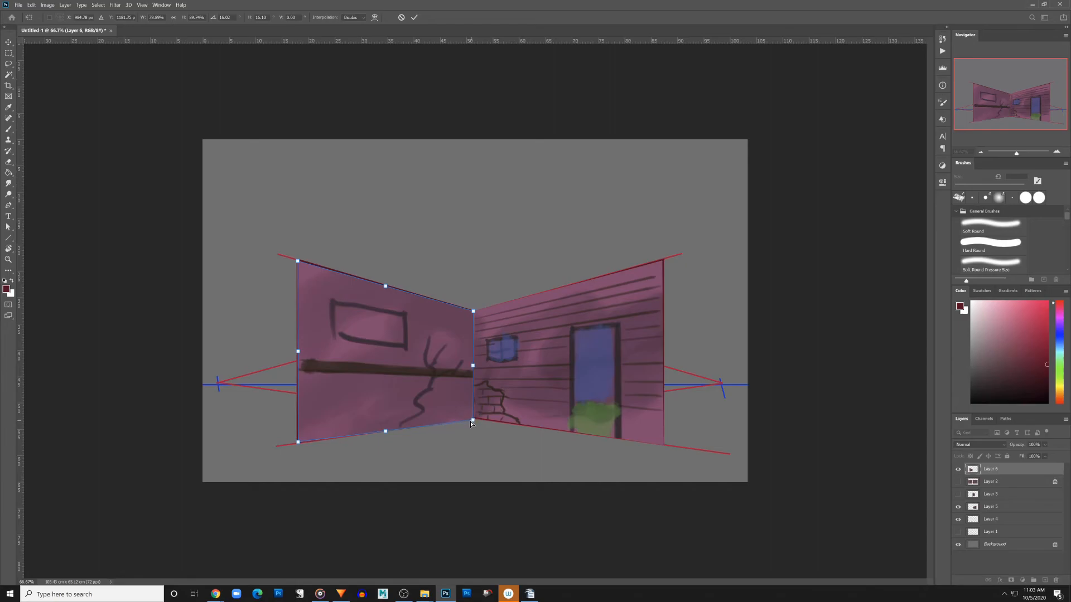
{"action": "key", "text": "Return"}
{"action": "key", "text": "m"}
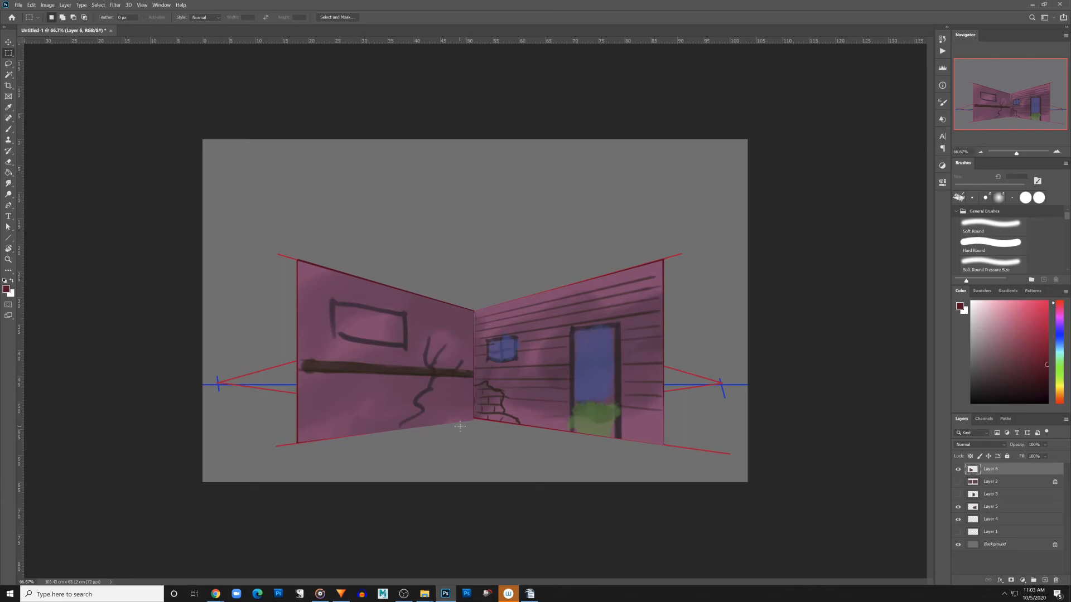
- Toggle layer visibility to compare the box lines, the flat textures and the fitted inside-corner walls
{"action": "left_click", "coordinate": [958, 482]}
{"action": "left_click", "coordinate": [959, 470]}
{"action": "left_click", "coordinate": [958, 470]}
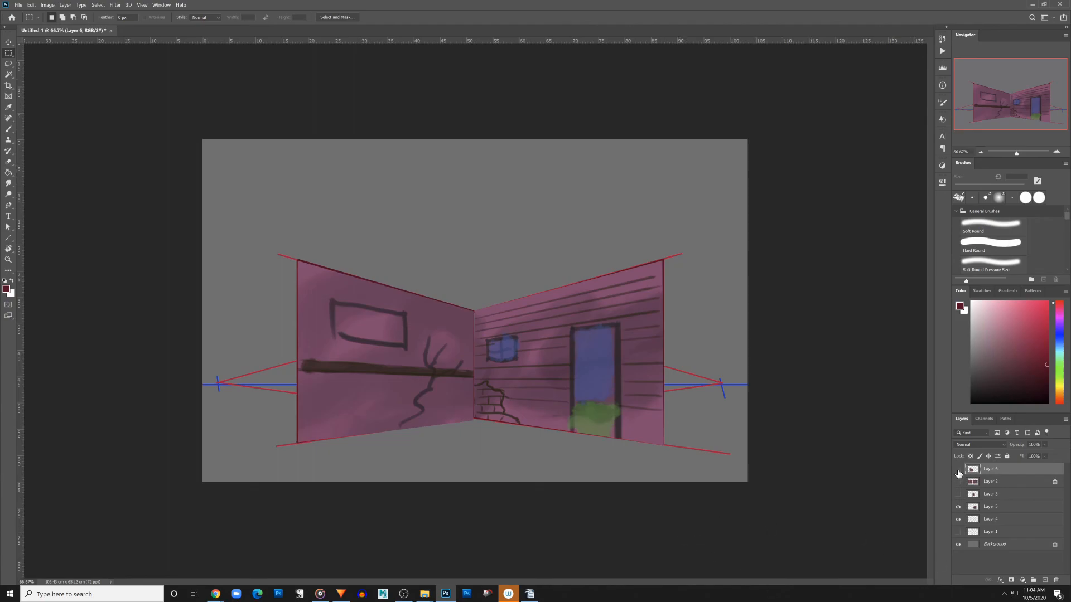
{"action": "left_click_drag", "start_coordinate": [957, 520], "coordinate": [957, 507]}
{"action": "left_click", "coordinate": [957, 532]}
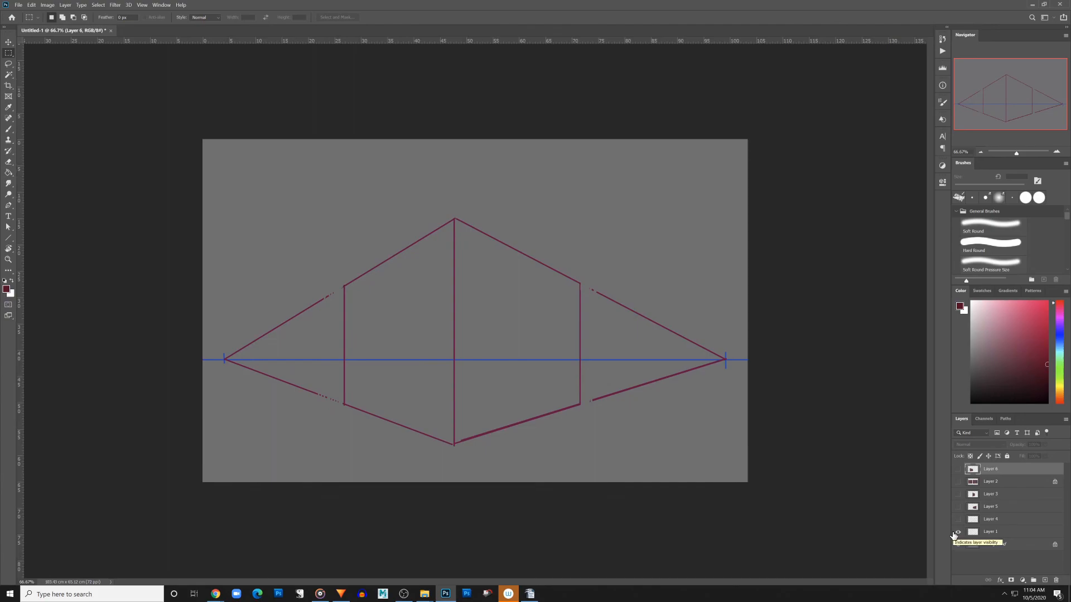
{"action": "left_click", "coordinate": [956, 482]}
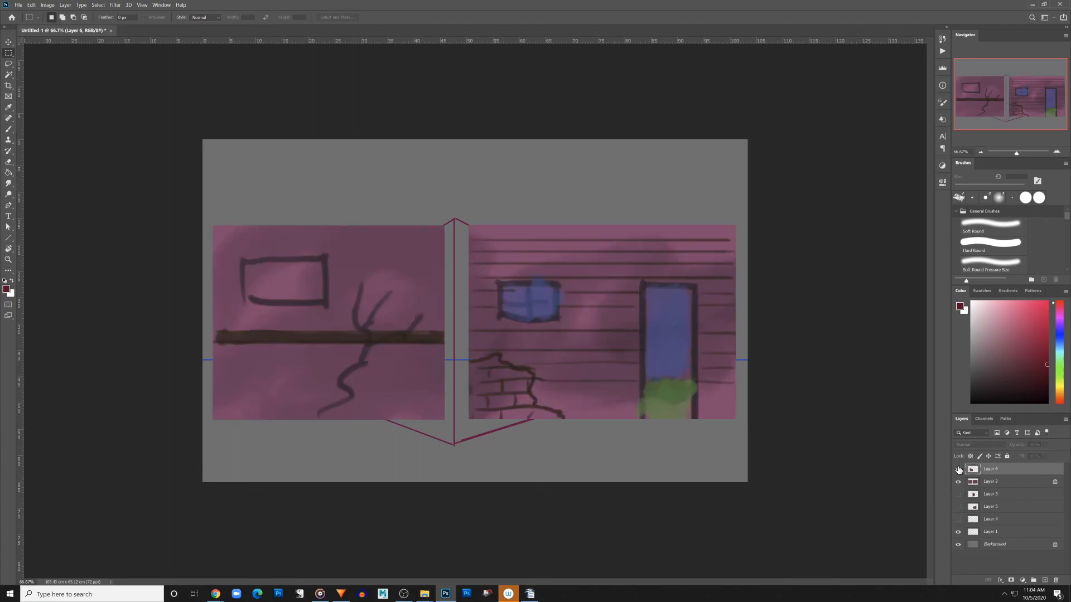
{"action": "left_click", "coordinate": [958, 469]}
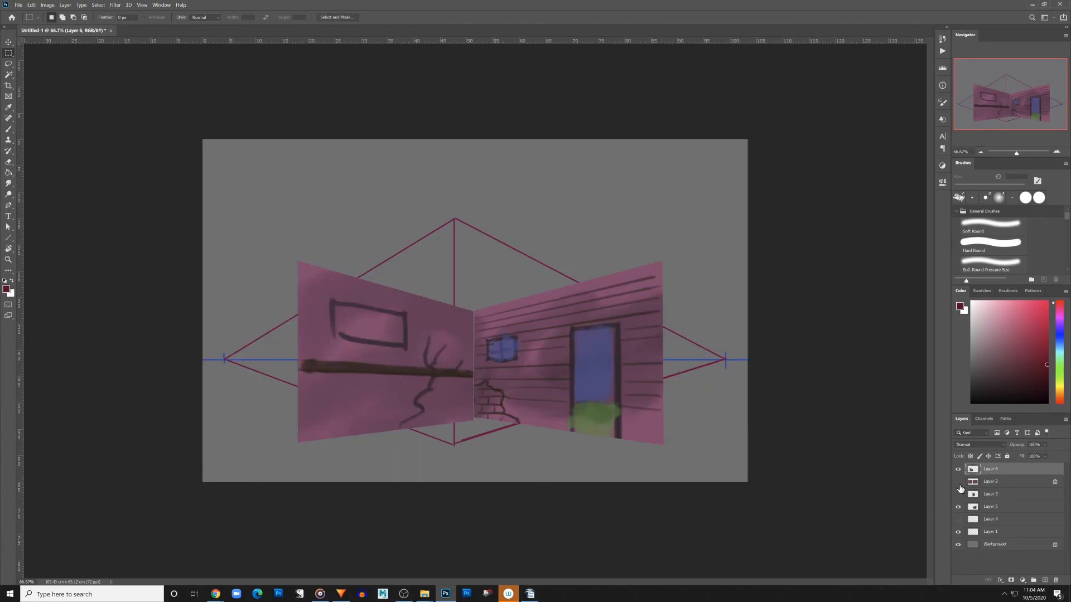
{"action": "left_click", "coordinate": [958, 531]}
{"action": "left_click", "coordinate": [957, 519]}
{"action": "left_click", "coordinate": [958, 543]}
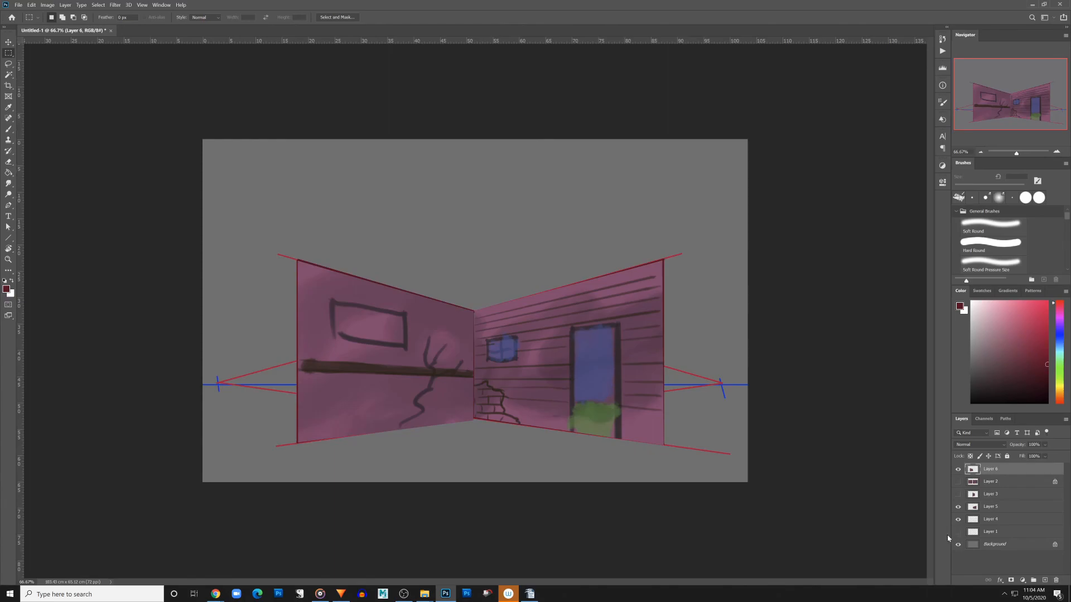